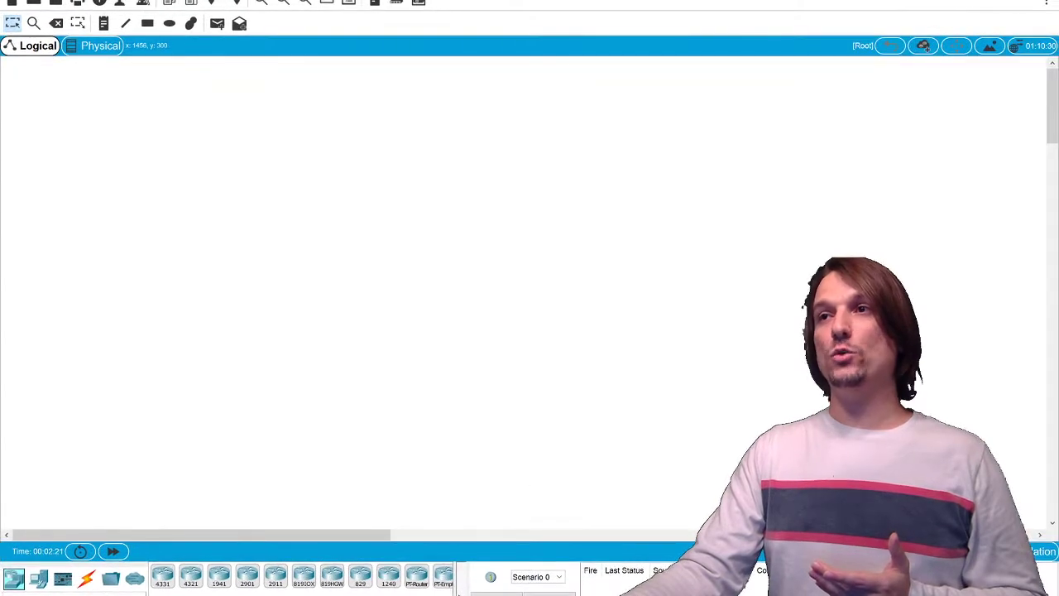
Add a 'Building a LAN' text note at the workspace's top-left corner.
click(104, 24)
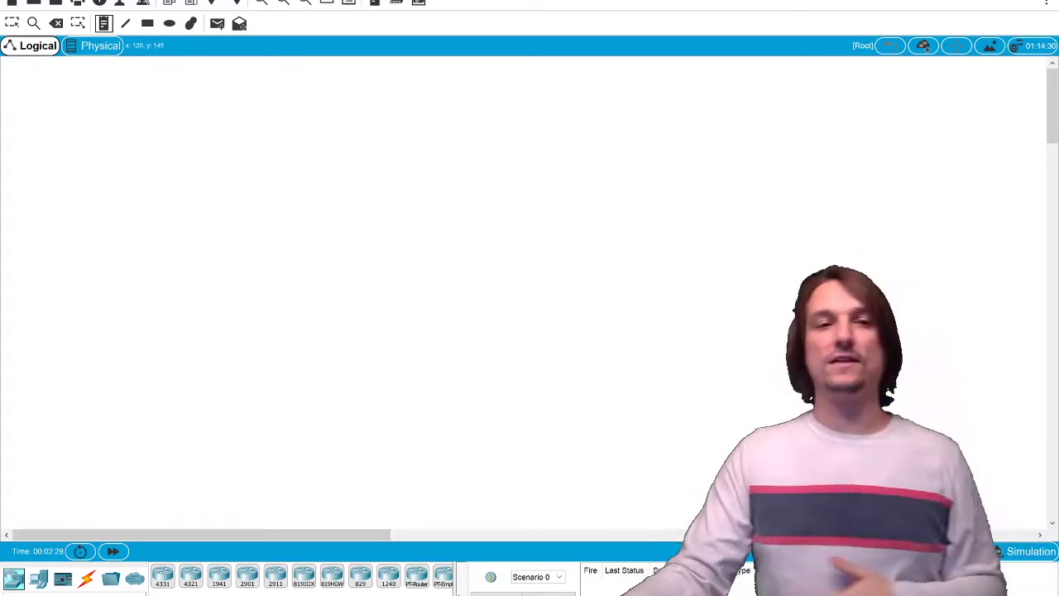
click(25, 93)
text(Building a LAN)
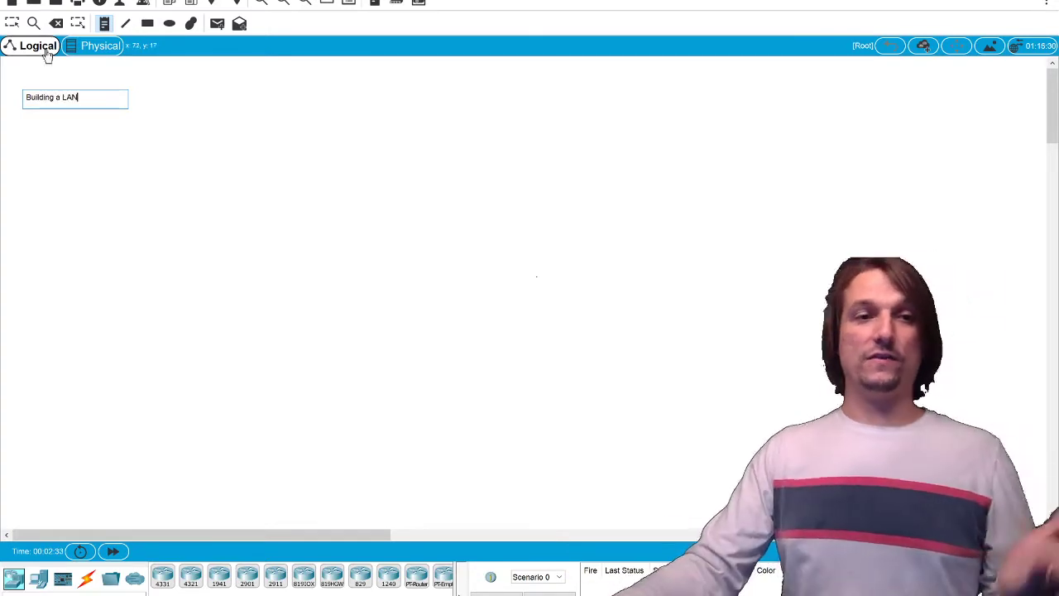
click(12, 23)
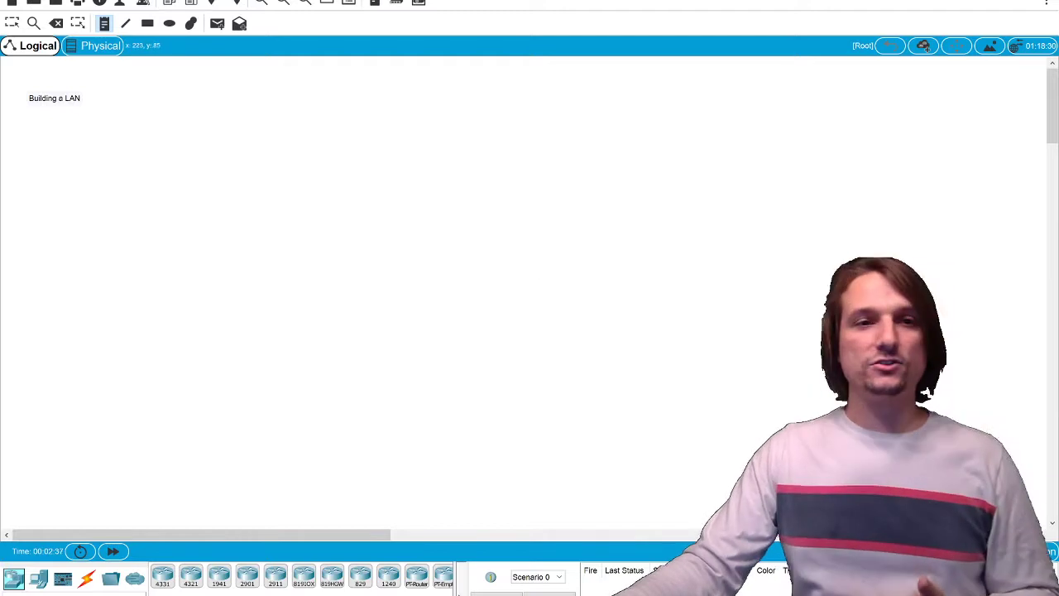
Zoom in on the canvas in two steps.
click(261, 4)
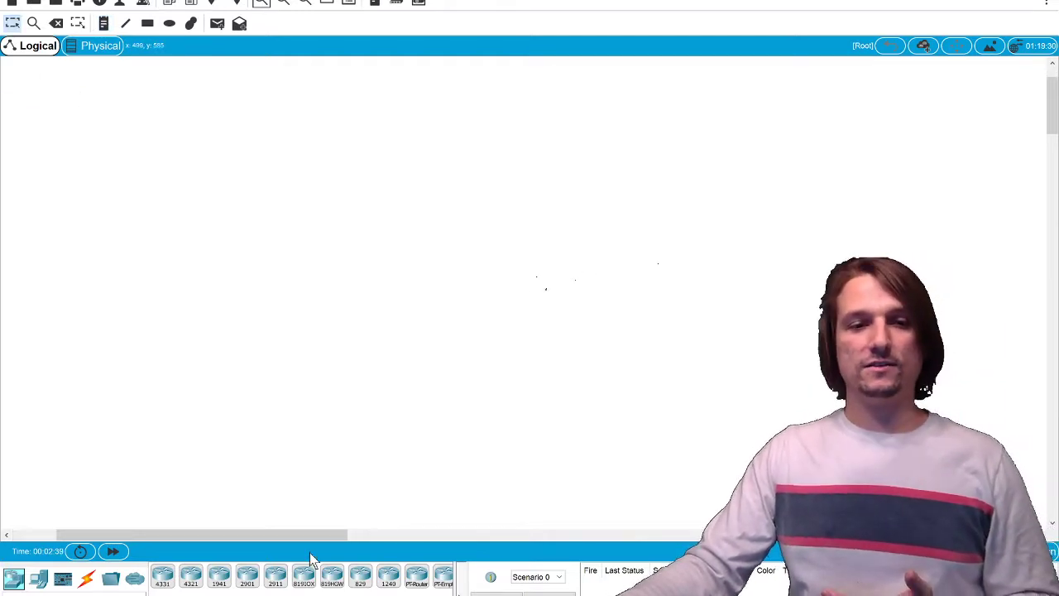
drag(310, 534, 264, 534)
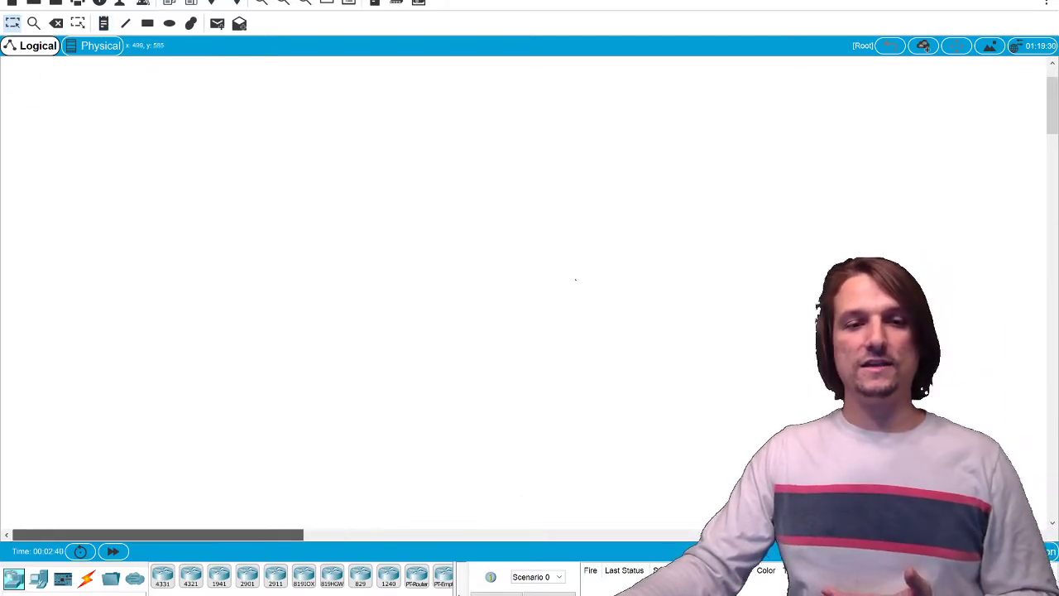
click(261, 5)
drag(231, 534, 197, 534)
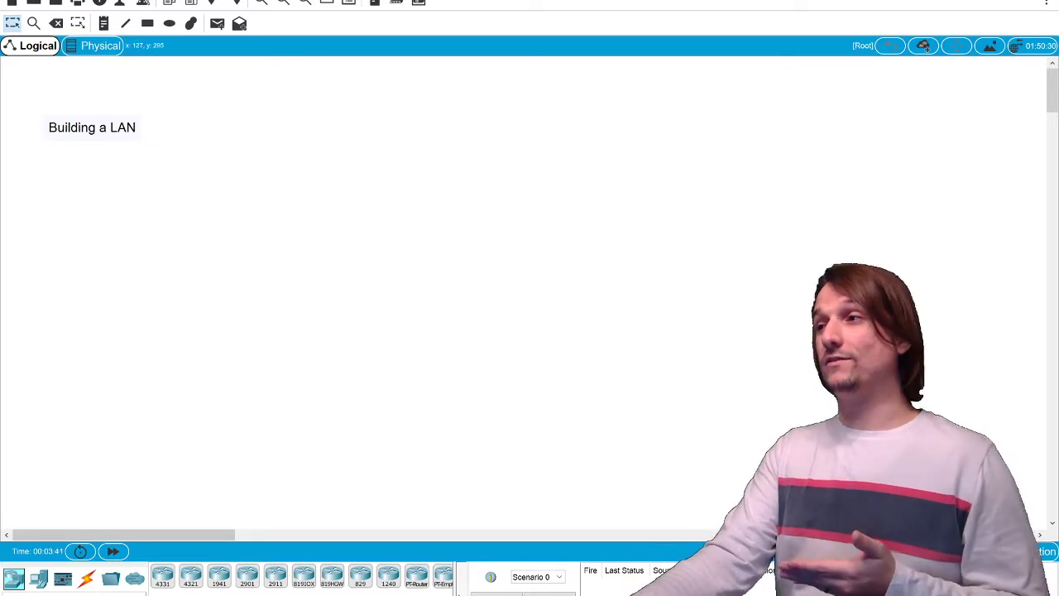
Place a 2960 switch, then a 4321 router above it.
click(38, 577)
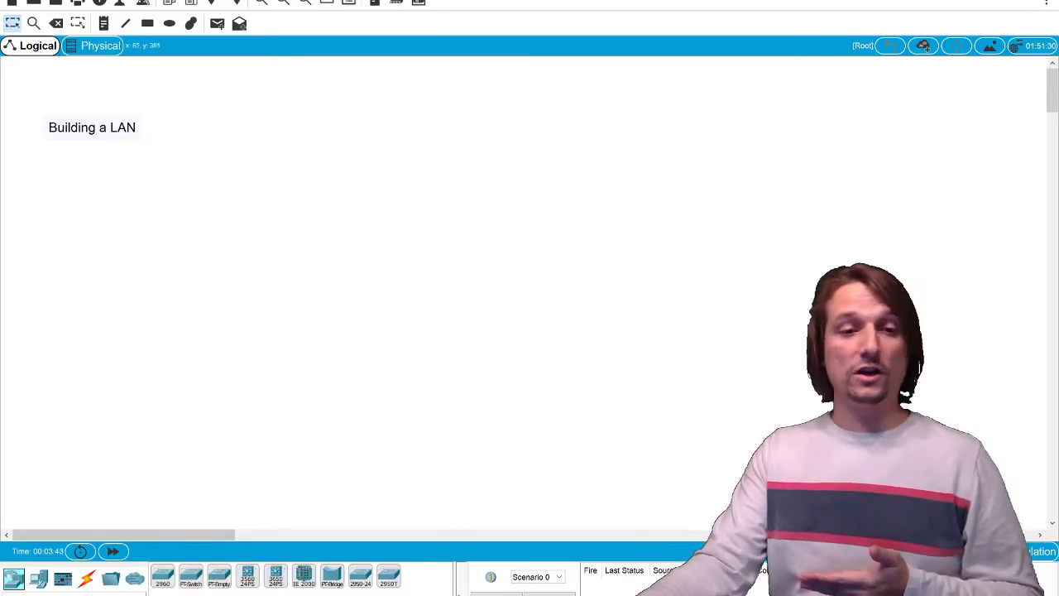
click(163, 576)
click(186, 298)
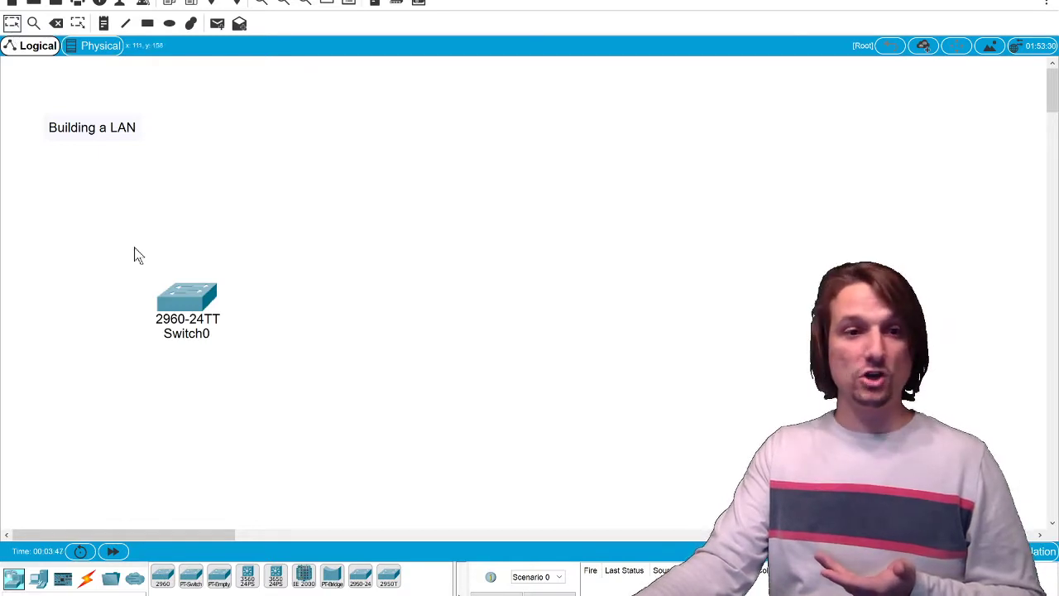
drag(187, 284, 159, 234)
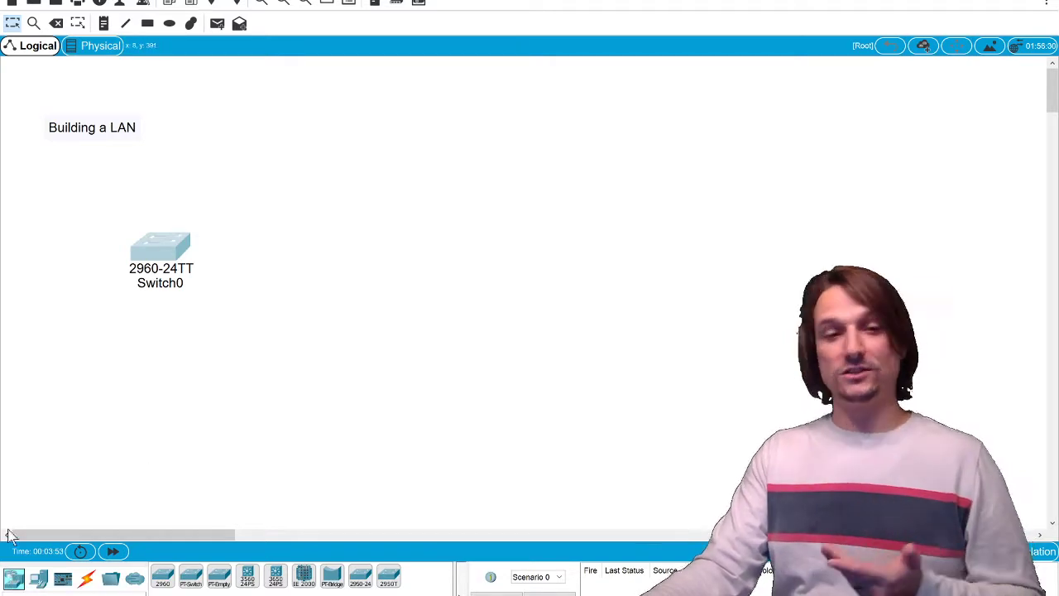
click(222, 589)
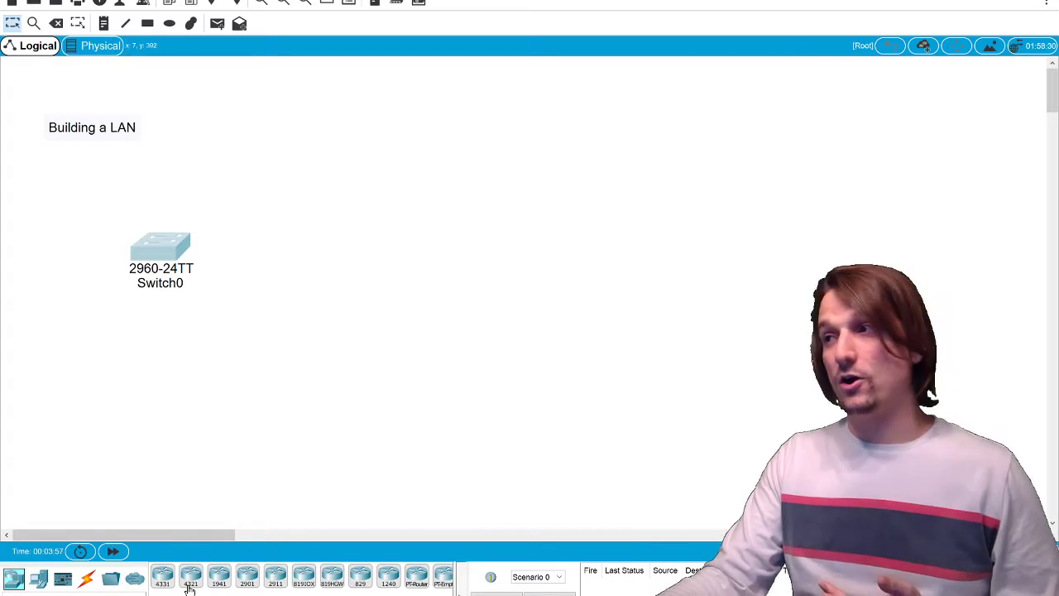
click(190, 588)
click(255, 175)
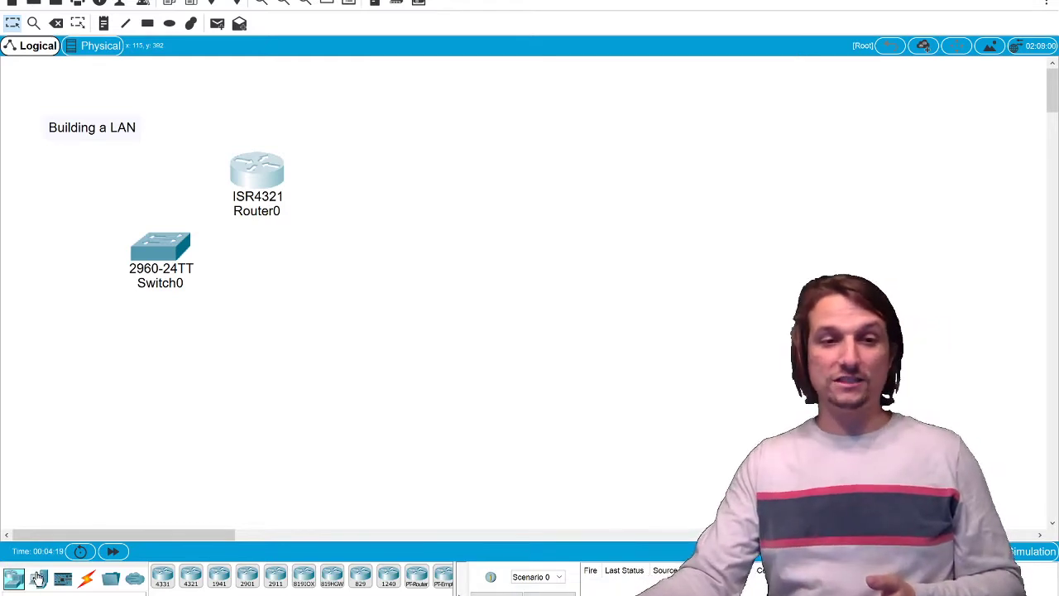
Add two generic PCs, PC0 and PC1, side by side below the switch.
click(38, 577)
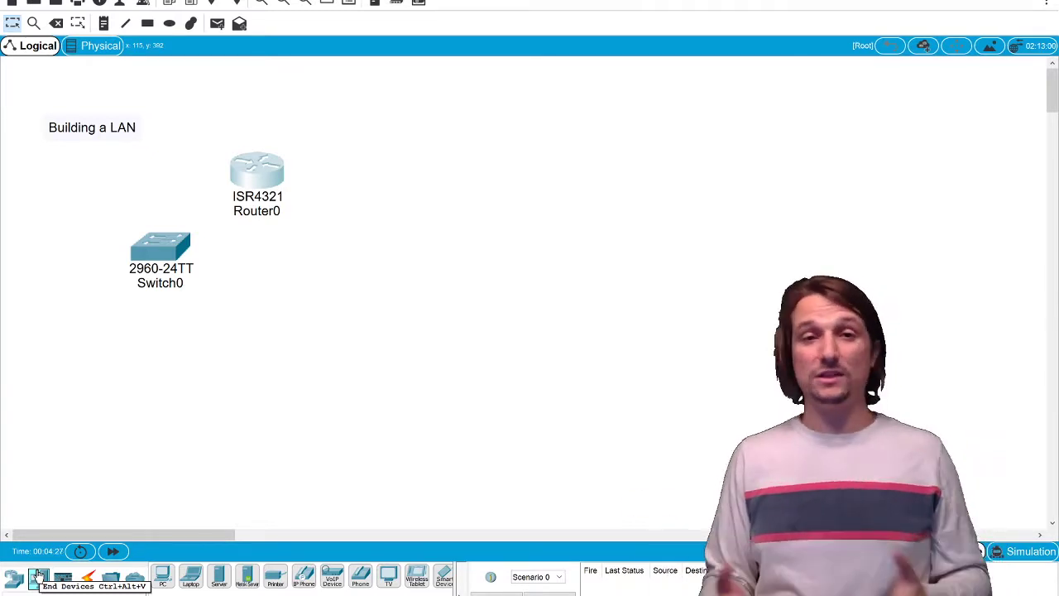
click(163, 579)
click(95, 392)
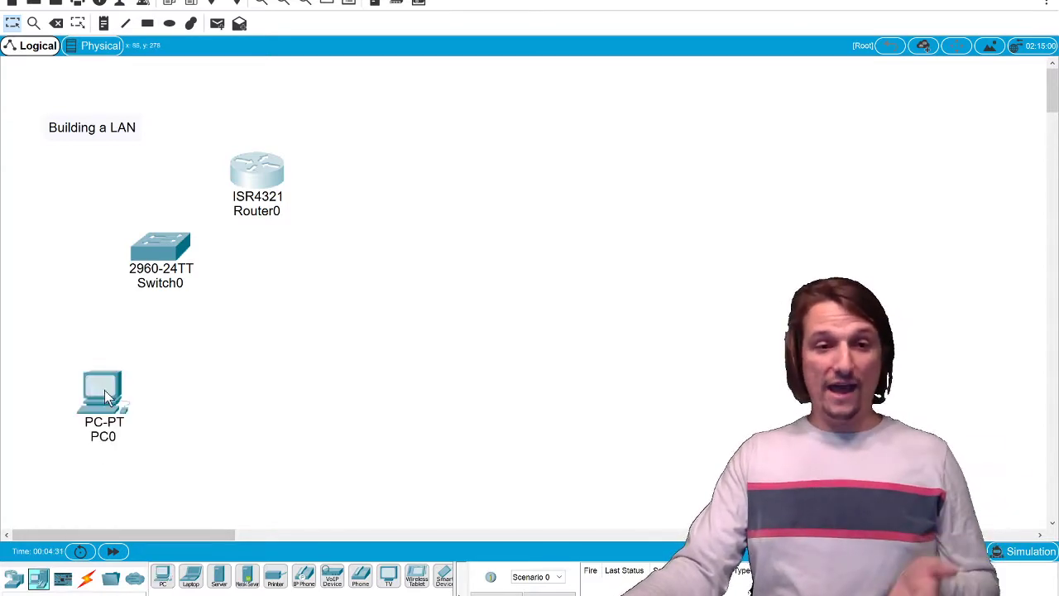
drag(94, 389, 69, 365)
click(163, 579)
click(177, 394)
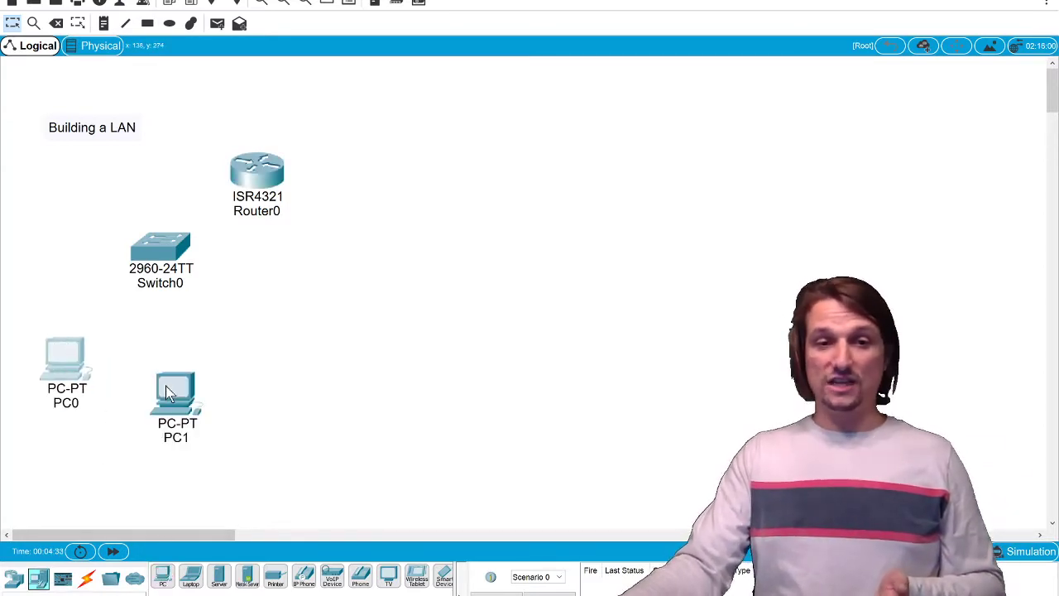
drag(182, 397, 206, 347)
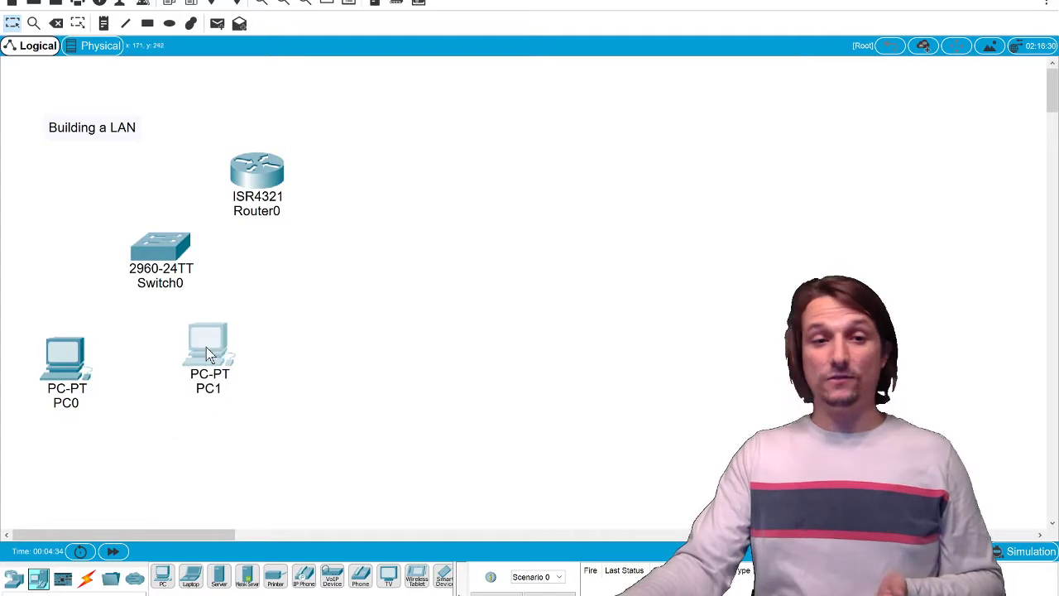
click(86, 579)
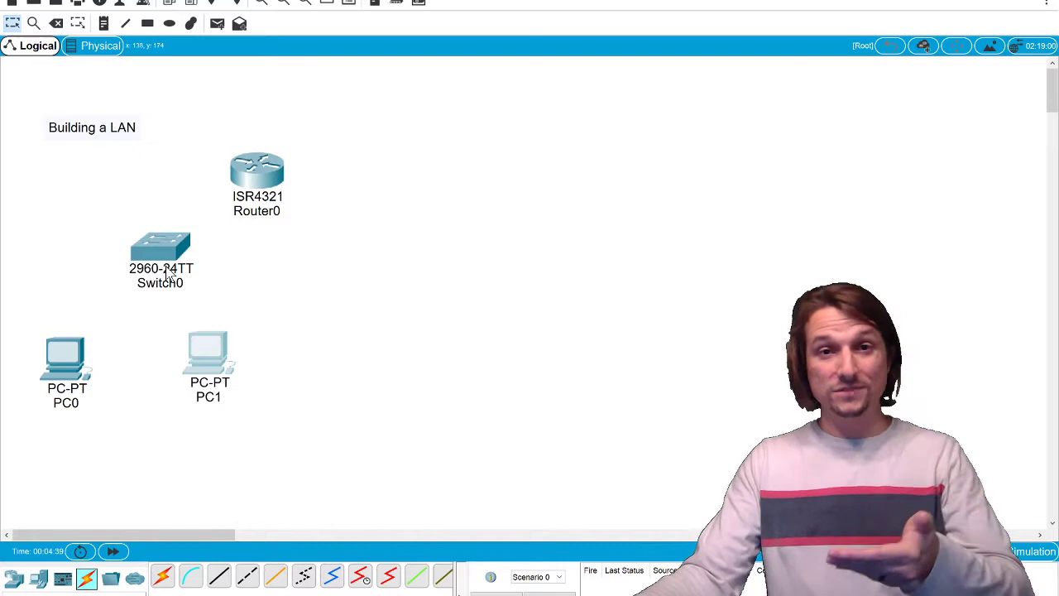
Cable PC0's FastEthernet0 to Switch0 with a copper straight-through cable.
mouse_move(169, 275)
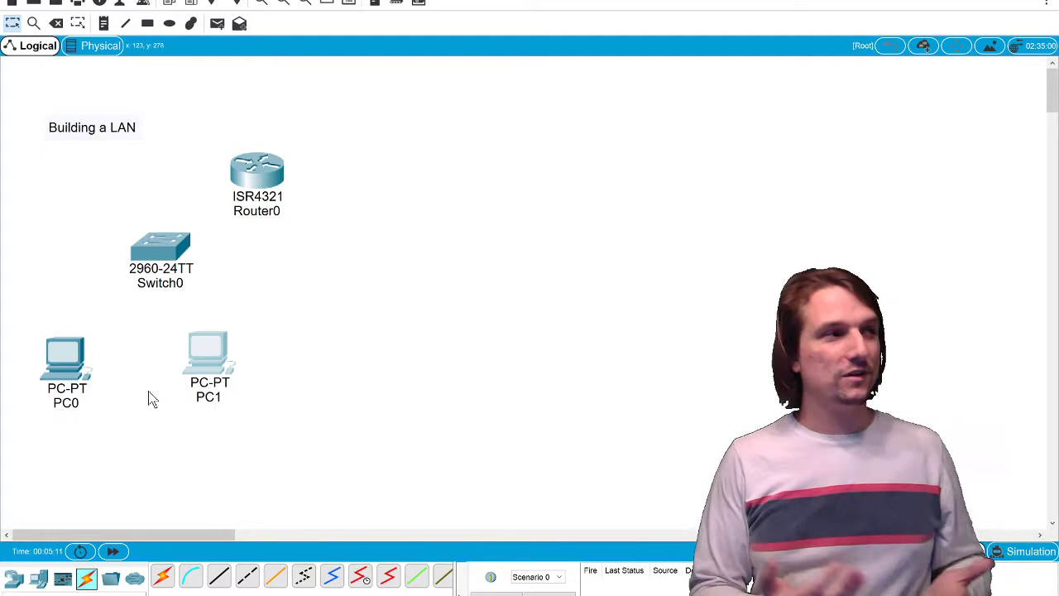
click(219, 573)
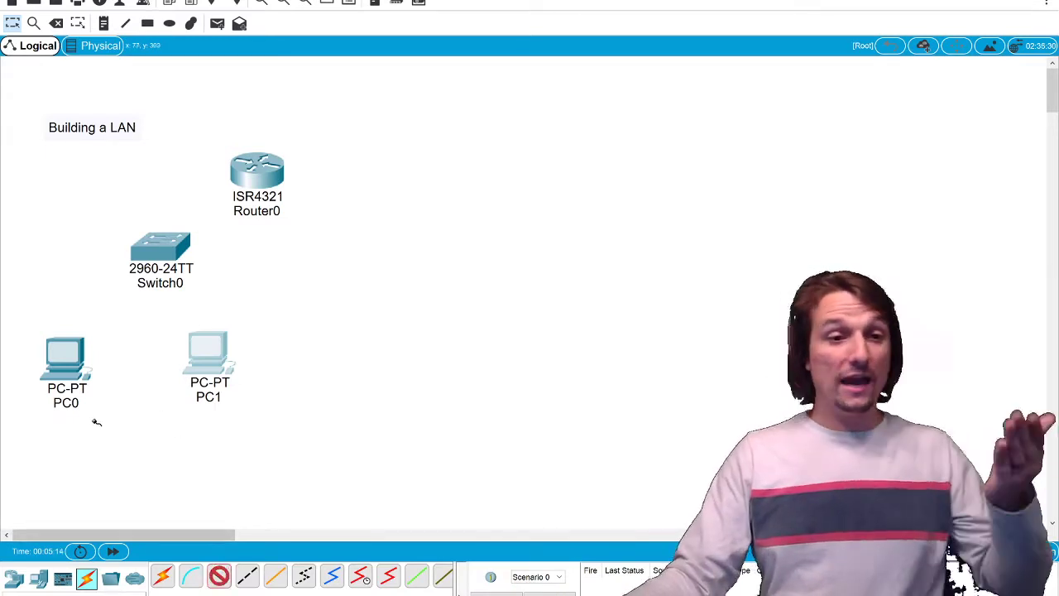
click(66, 352)
click(108, 393)
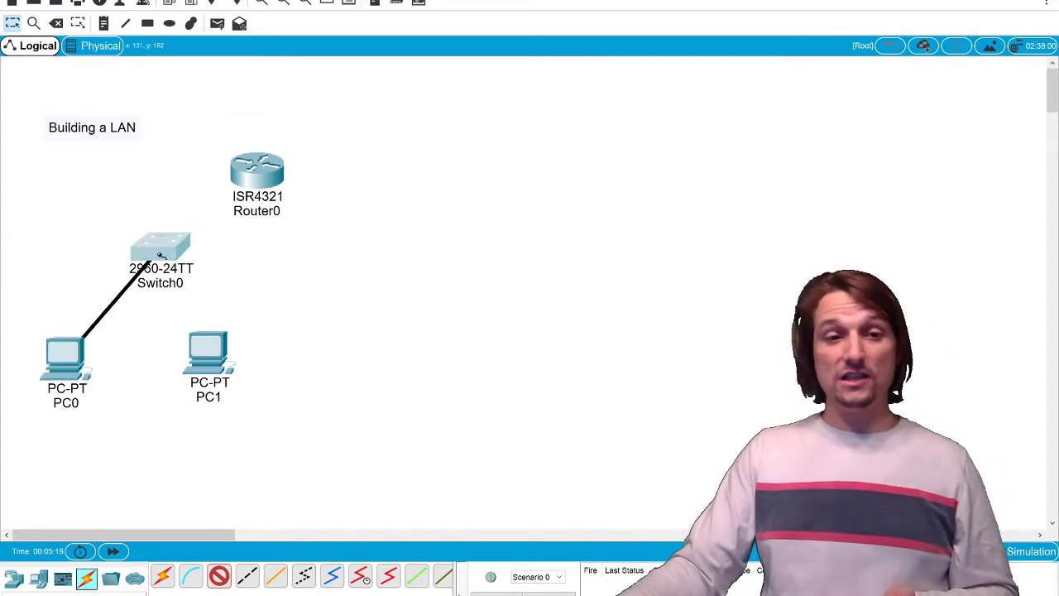
click(161, 256)
click(196, 274)
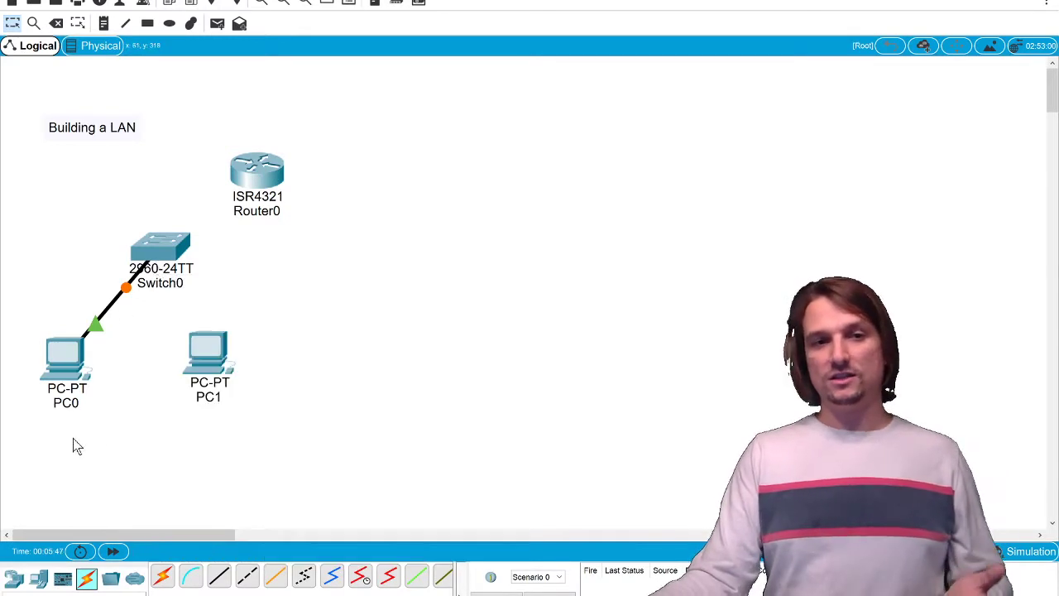
Cable PC1's FastEthernet0 to Switch0's FastEthernet0/2 and advance time so the links come up.
click(219, 576)
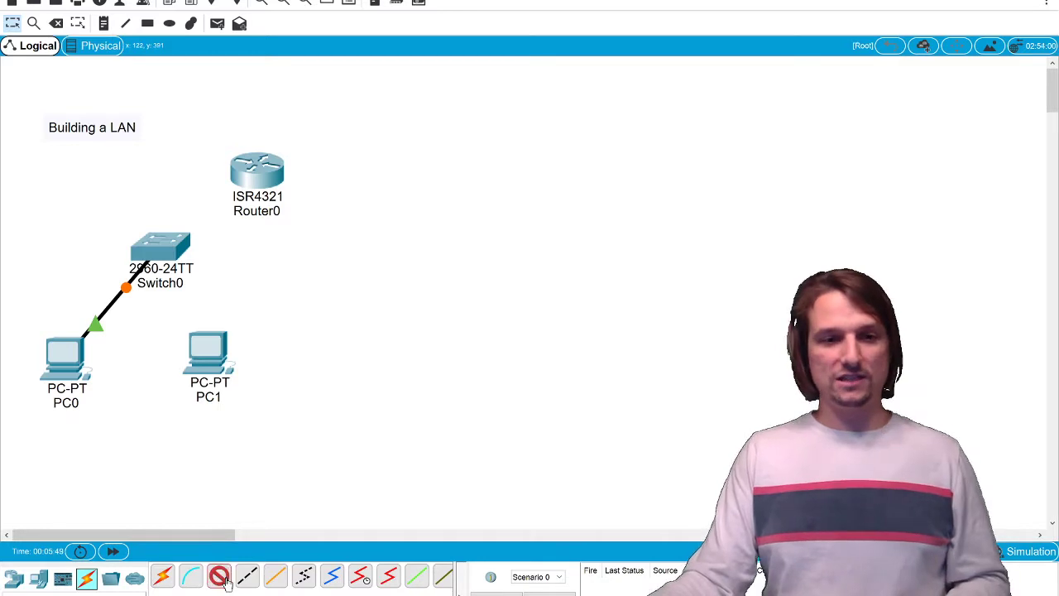
click(213, 354)
click(252, 390)
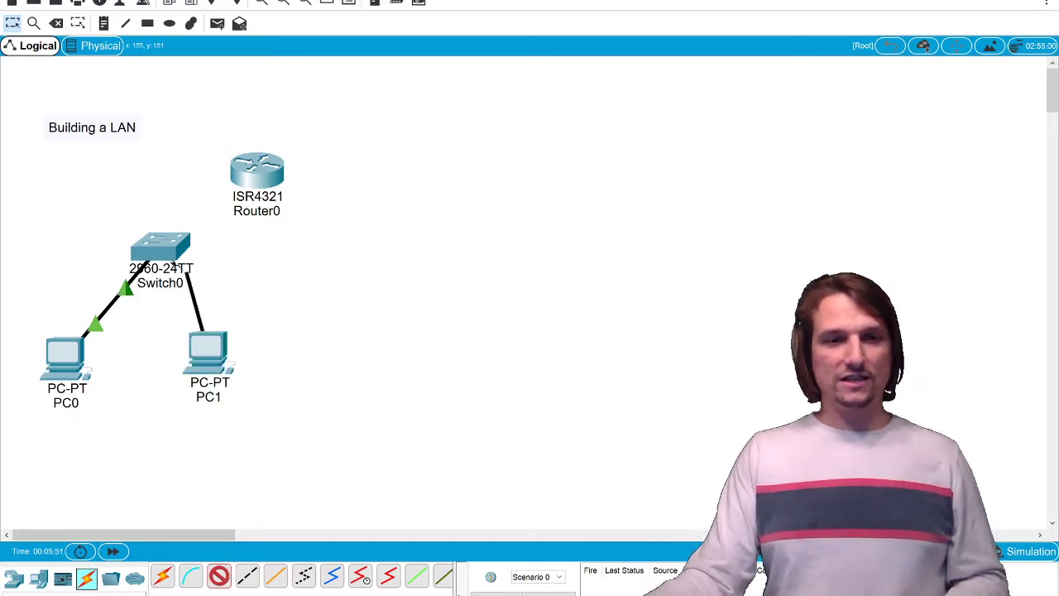
click(145, 236)
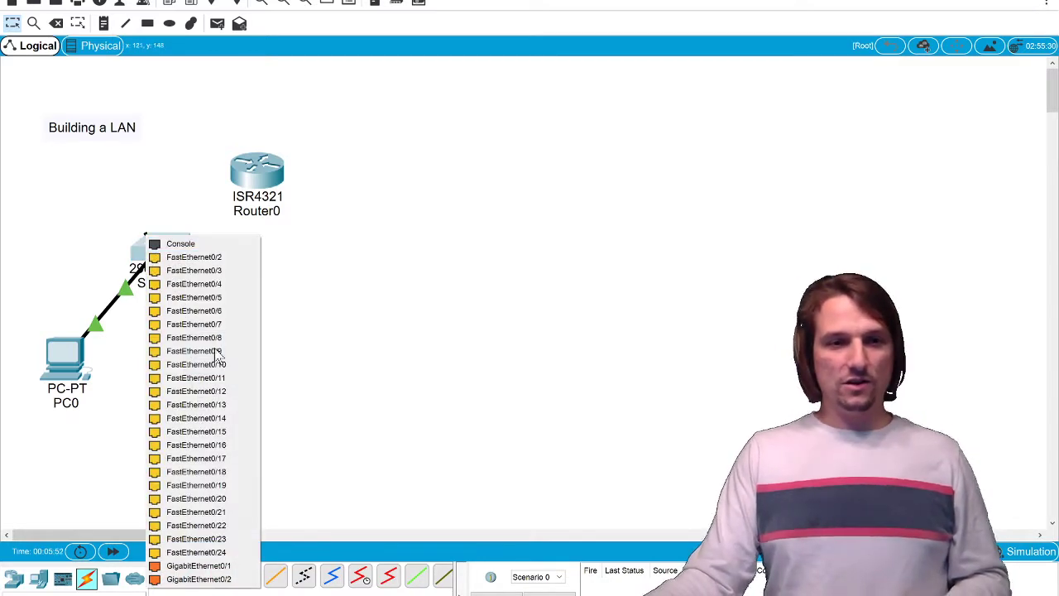
click(196, 256)
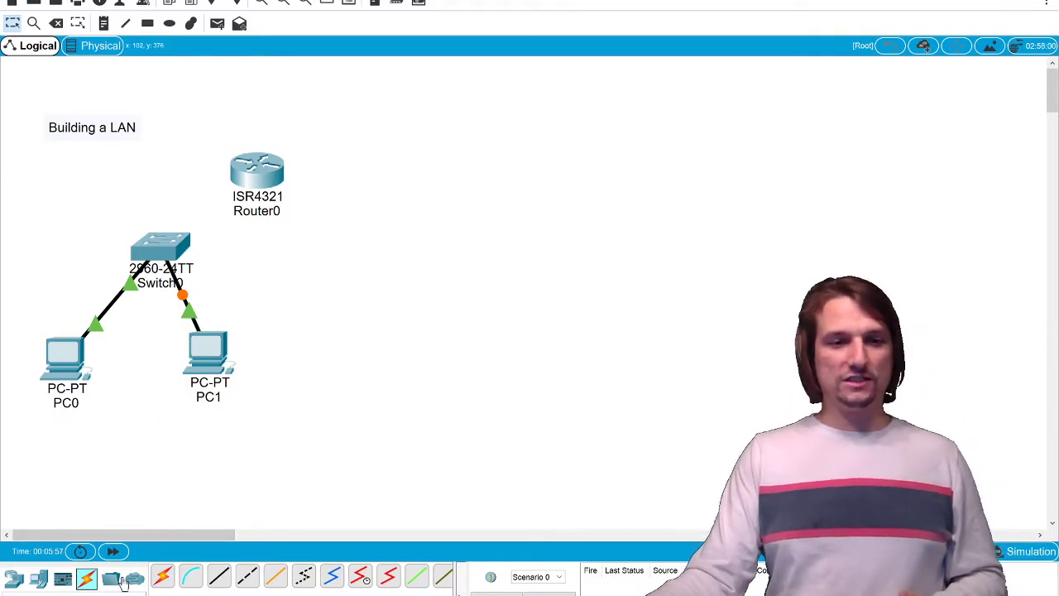
click(114, 552)
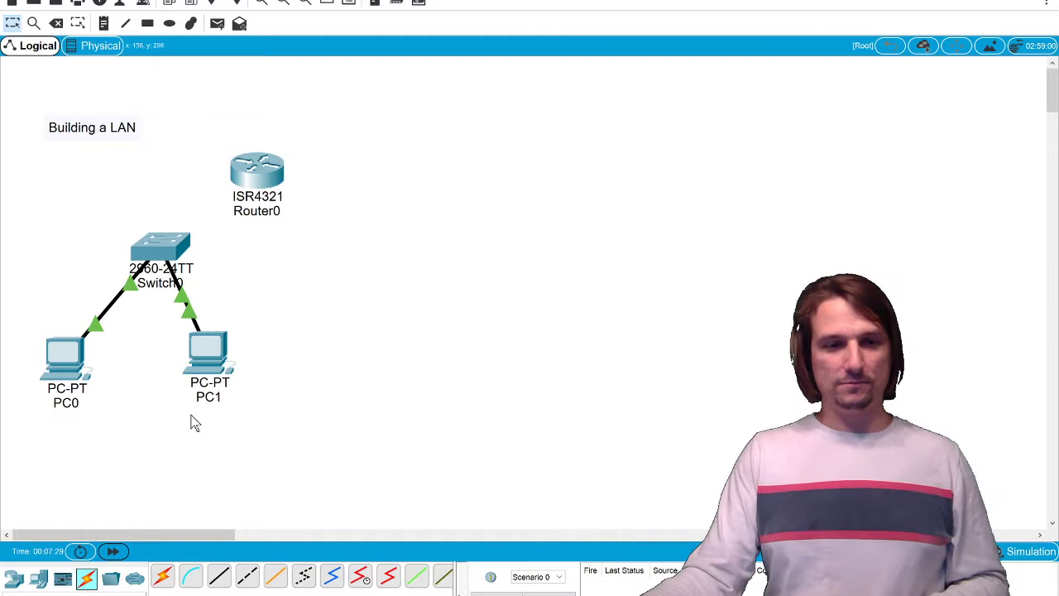
Connect Switch0's FastEthernet0/24 to Router0's GigabitEthernet0/0/0, then move Router0 up.
click(166, 258)
click(222, 558)
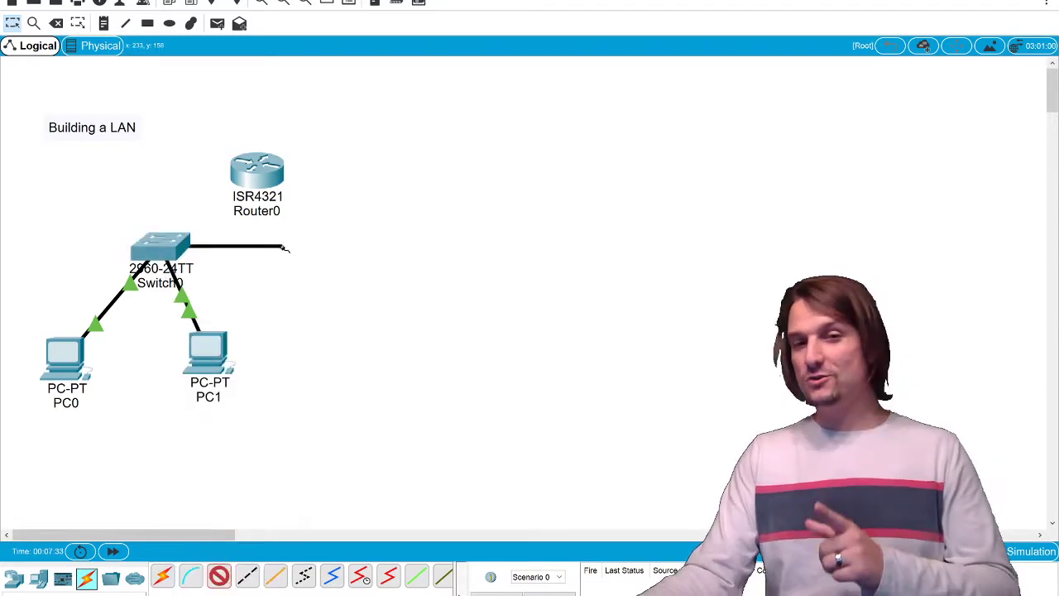
click(269, 182)
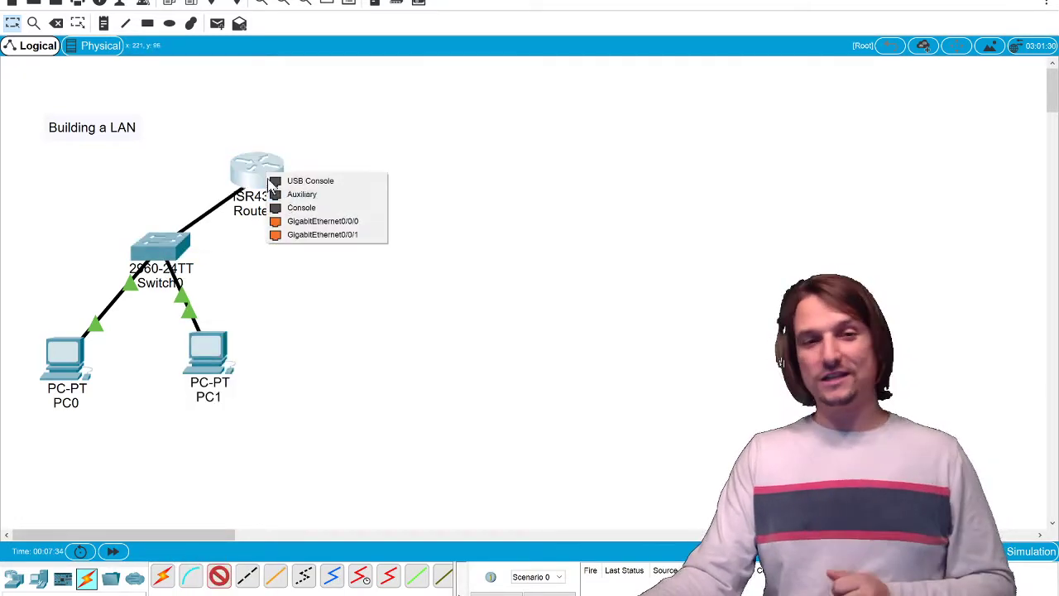
click(317, 220)
drag(278, 185, 283, 158)
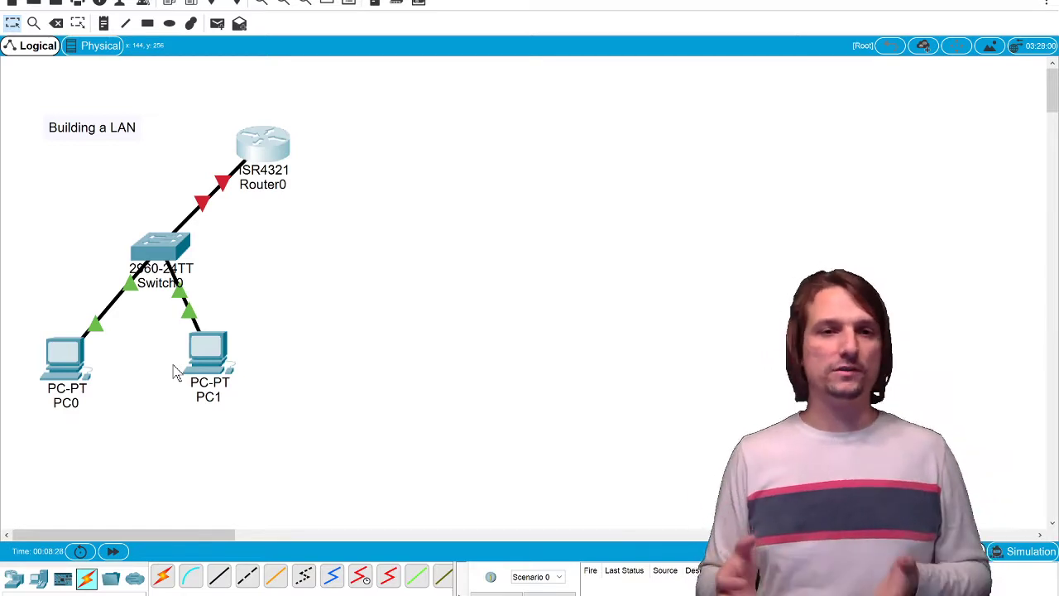
Open PC0's Desktop applications and launch its IP Configuration panel.
click(62, 357)
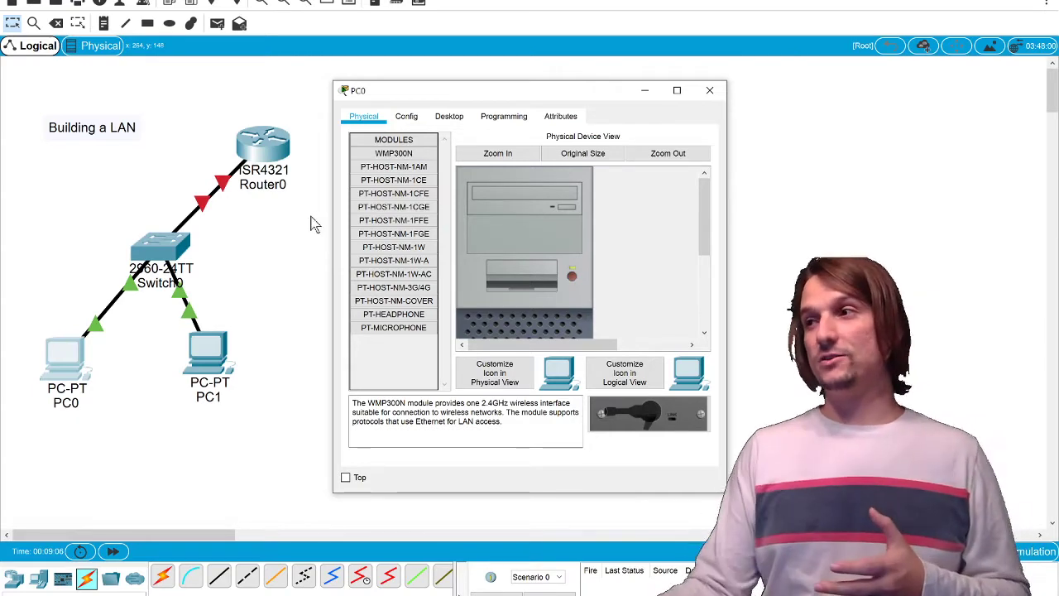
click(454, 123)
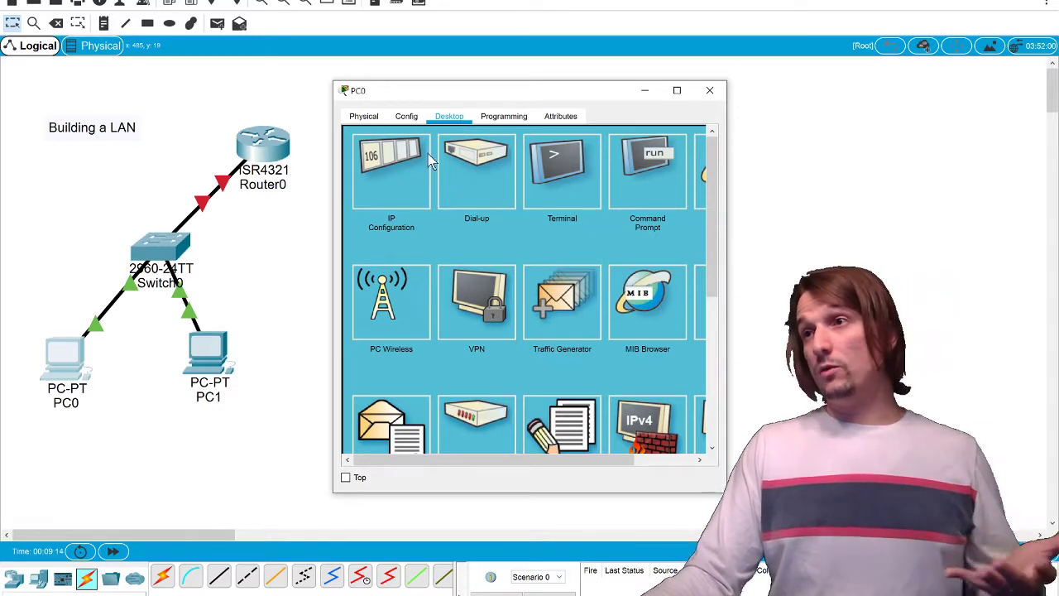
click(364, 116)
click(451, 118)
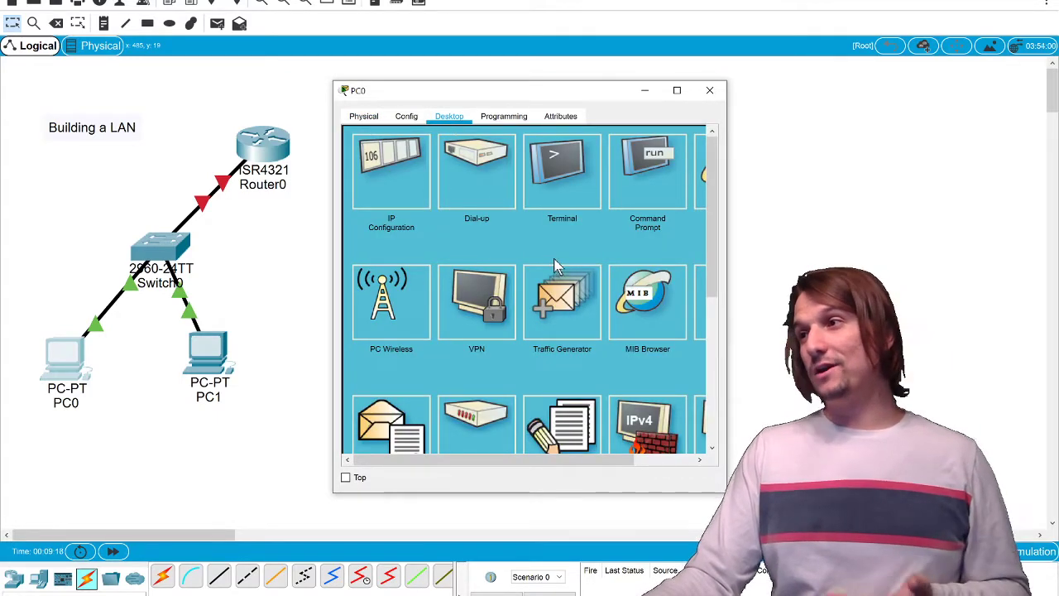
scroll(514, 411, down, 3)
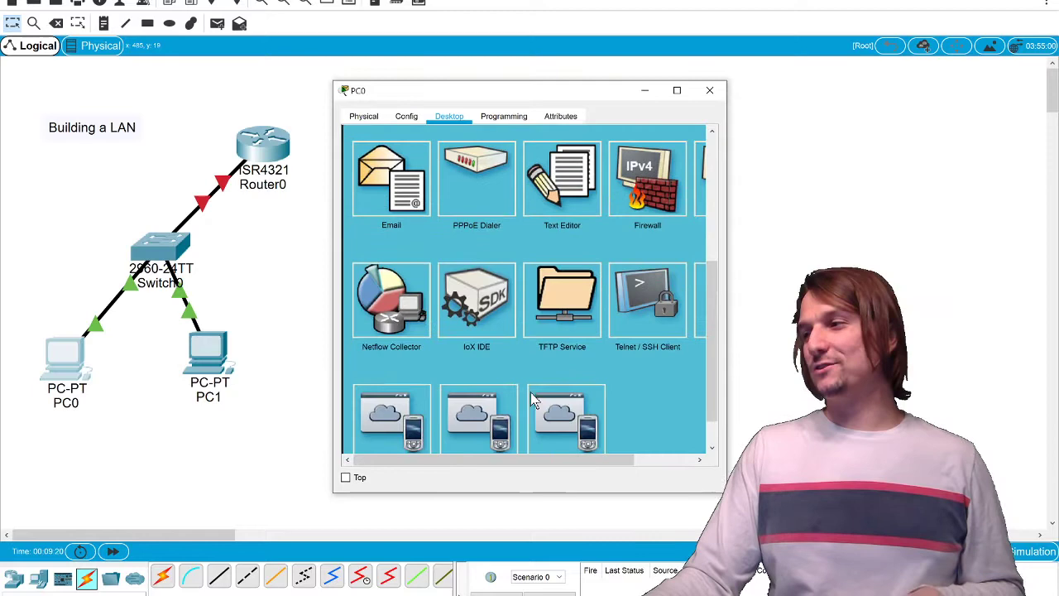
scroll(522, 401, up, 3)
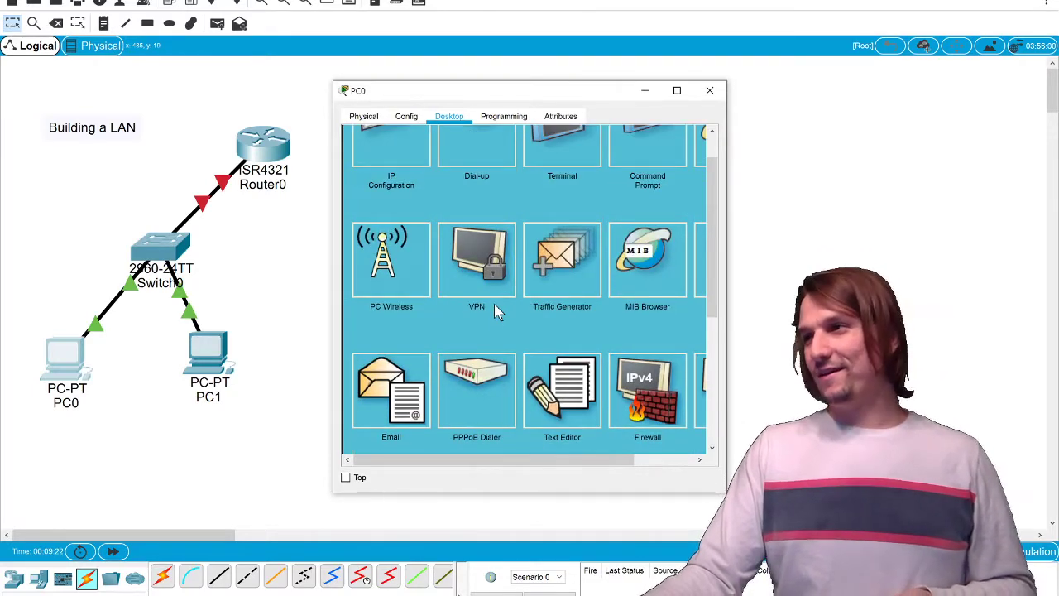
scroll(493, 304, up, 1)
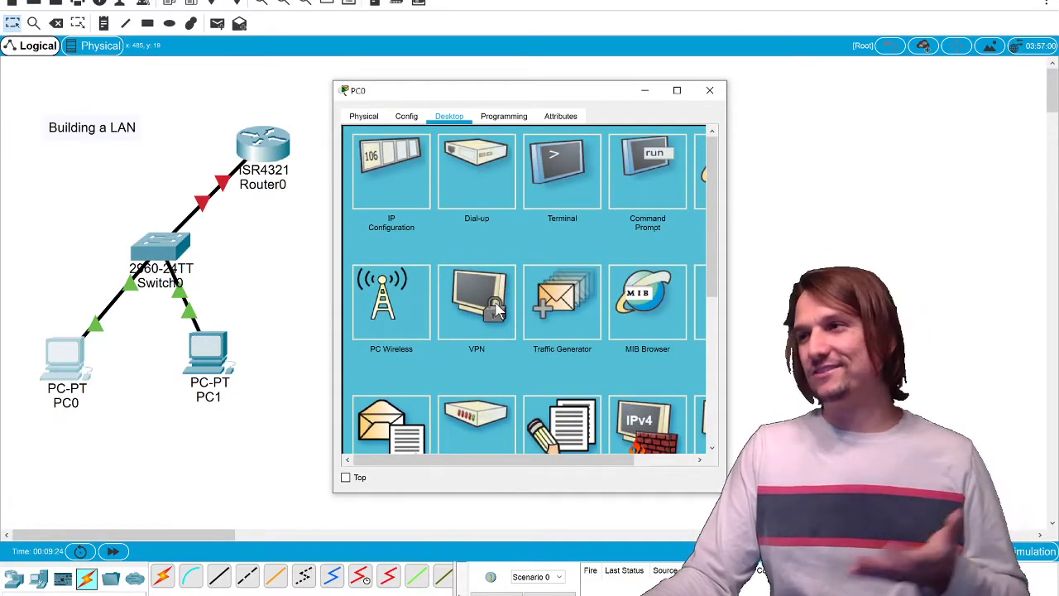
click(402, 201)
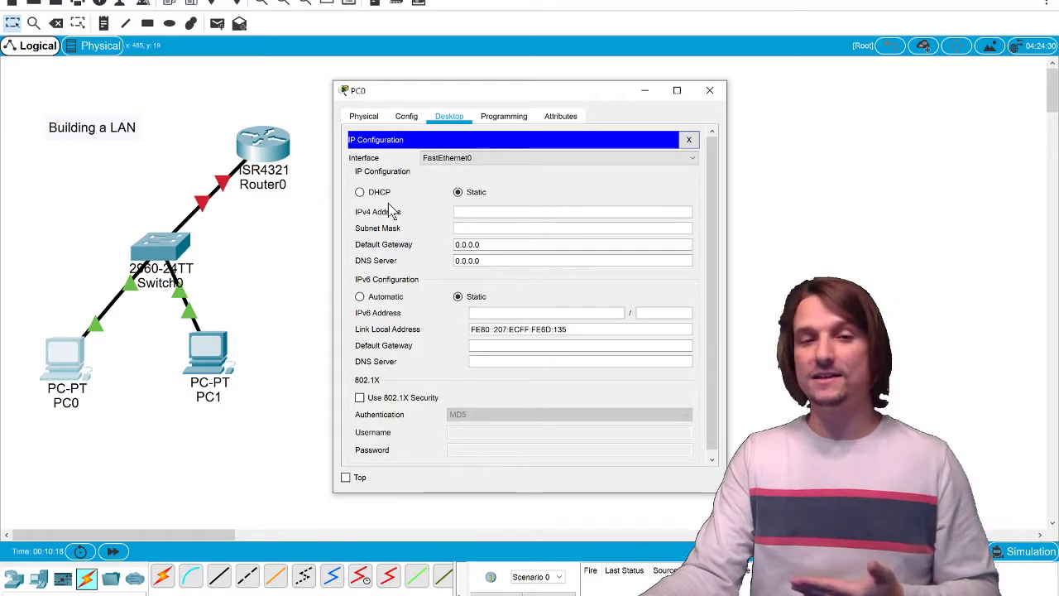
Enter 192.168.0.10 as PC0's IPv4 address, retyping it after an error, keeping mask 255.255.255.0.
click(520, 212)
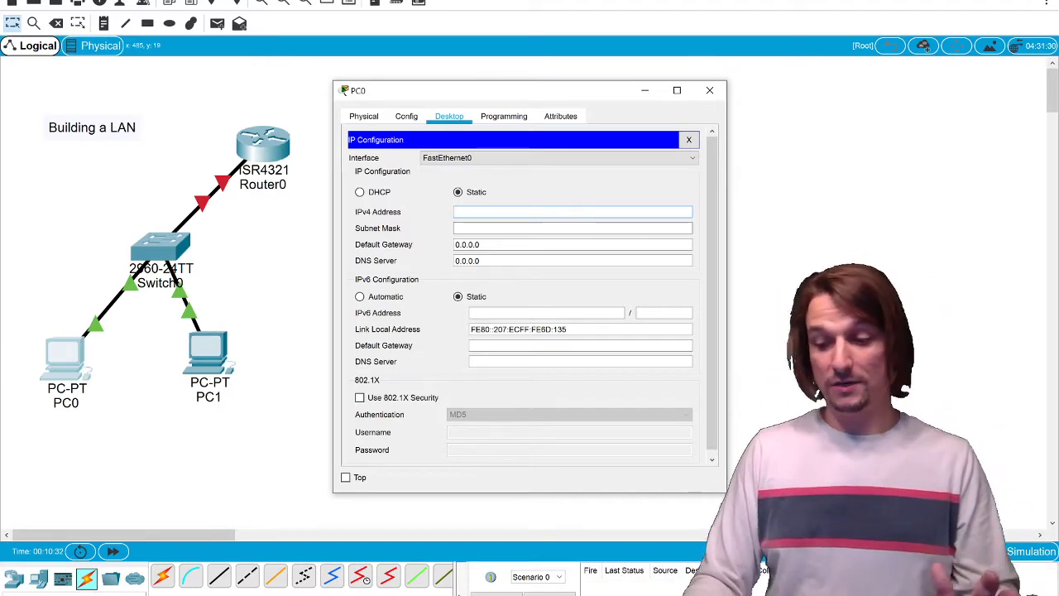
text(192)
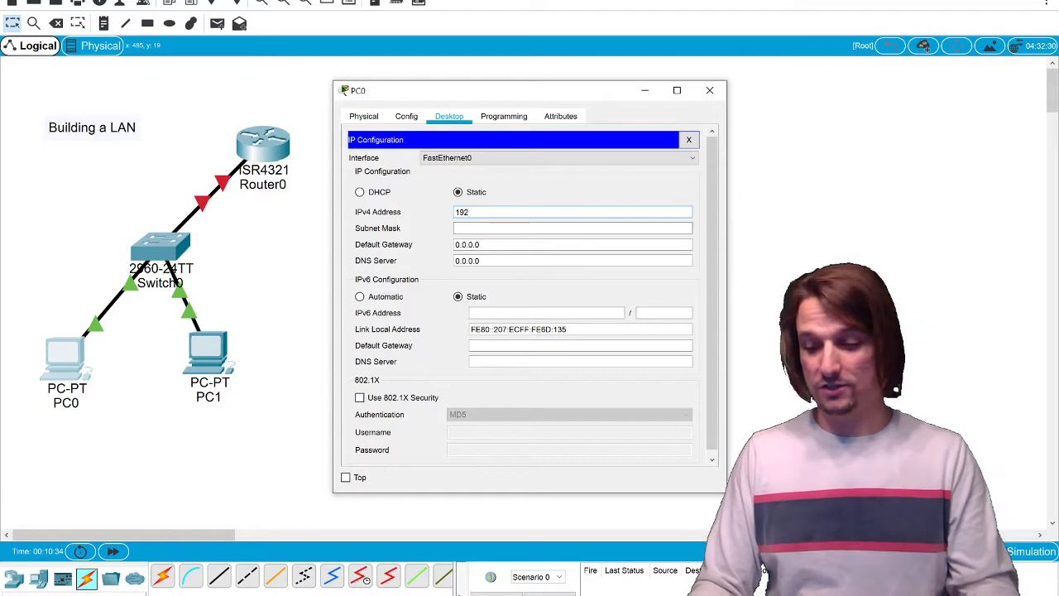
text(.1)
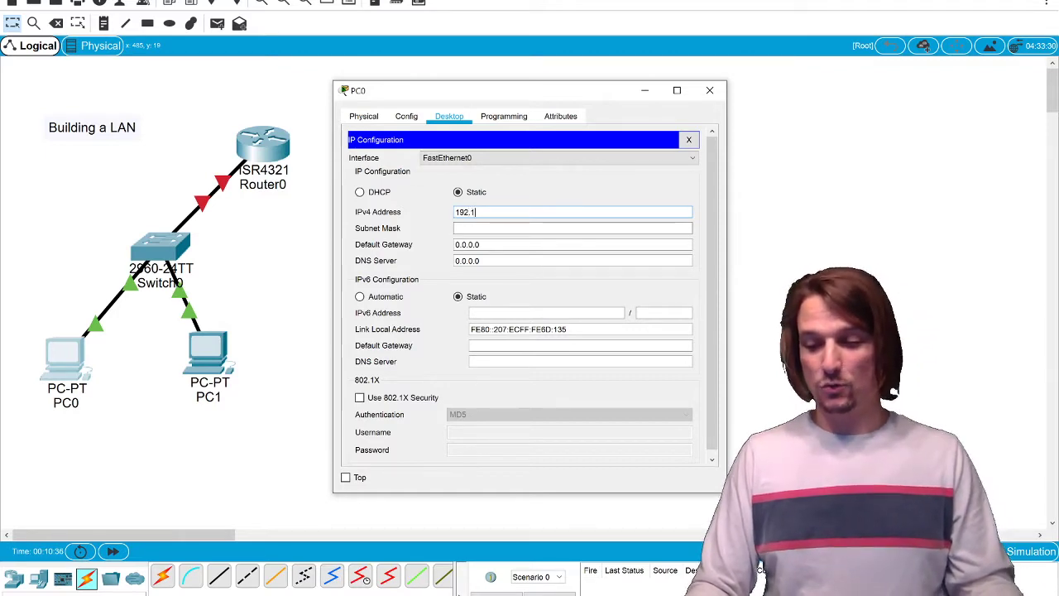
text(68.)
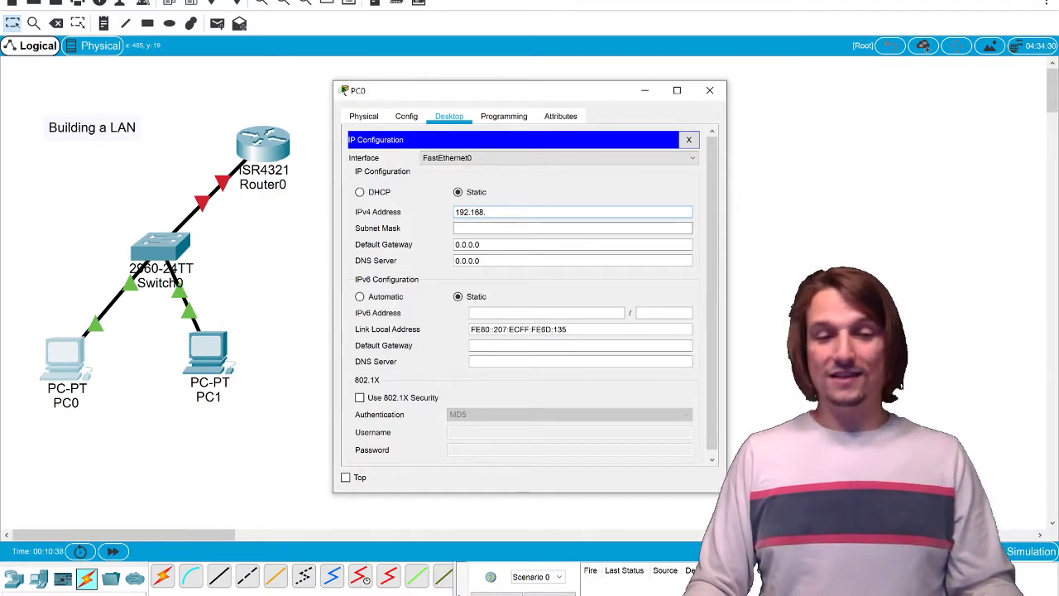
text(0.10)
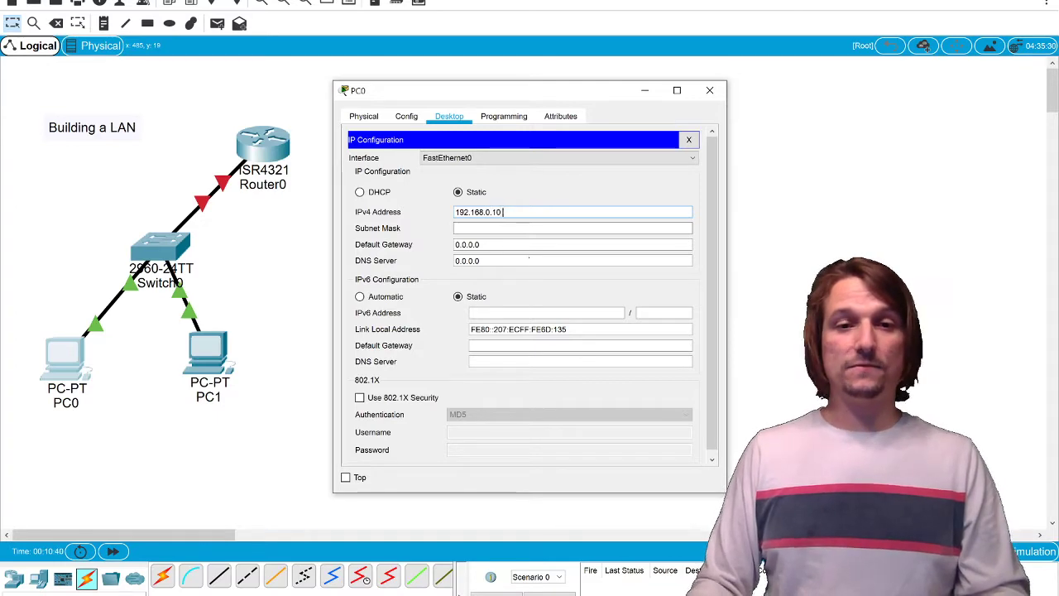
key(Return)
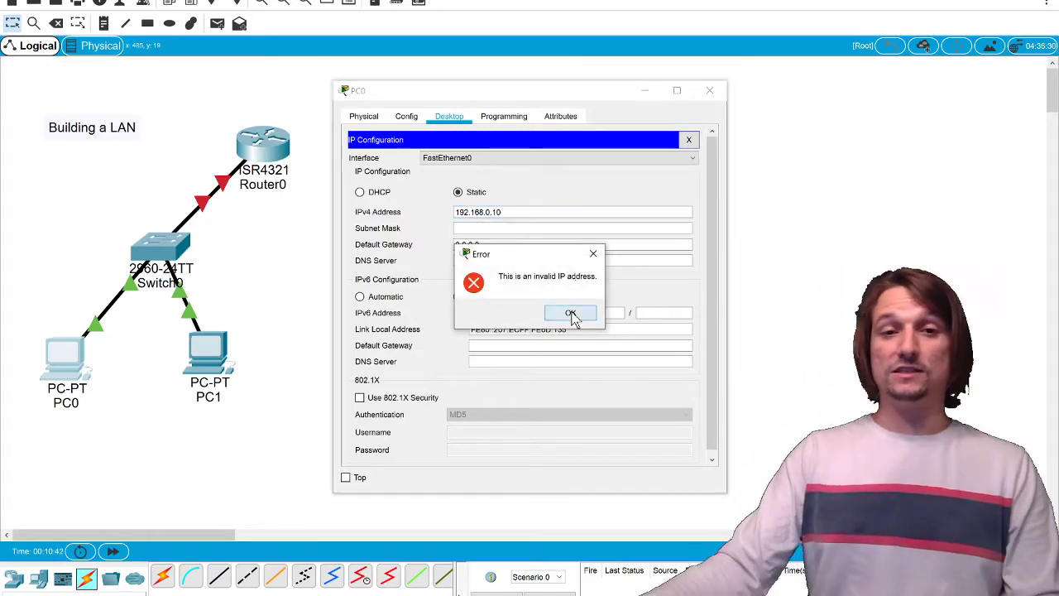
click(571, 314)
click(498, 209)
text(192)
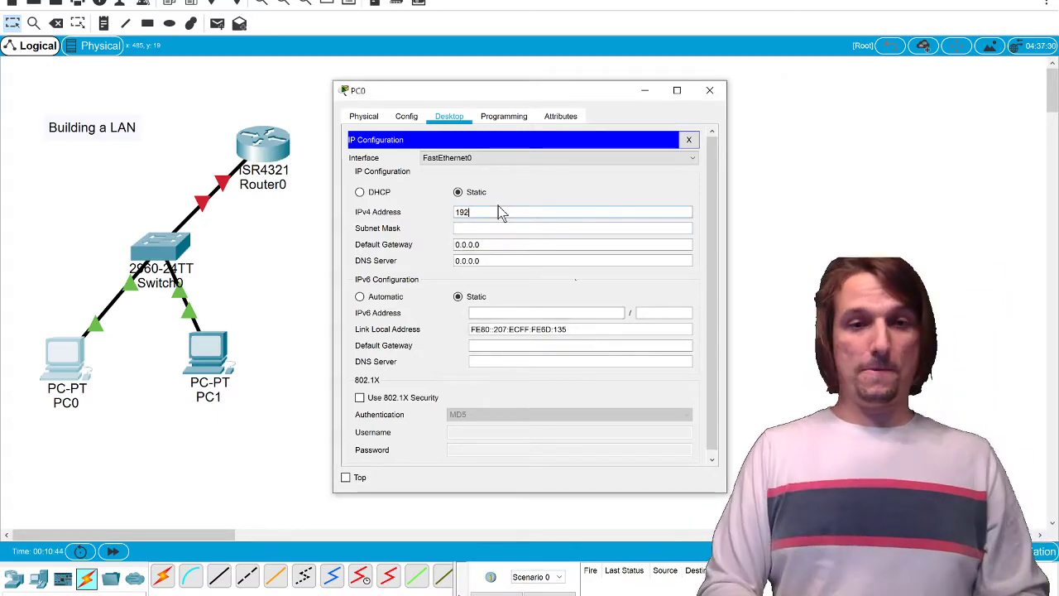
text(.168.0.10)
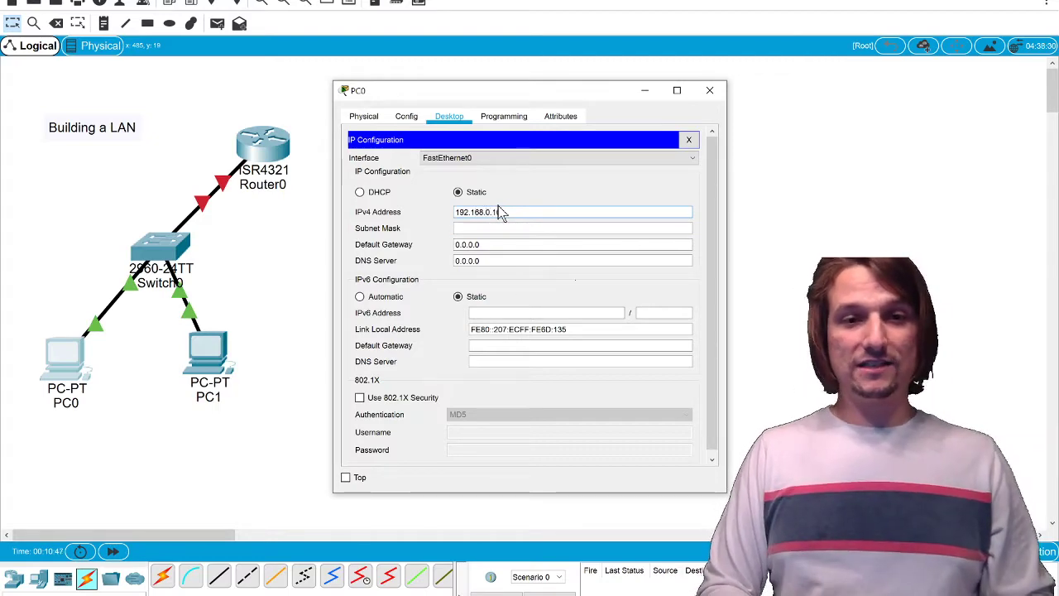
key(Tab)
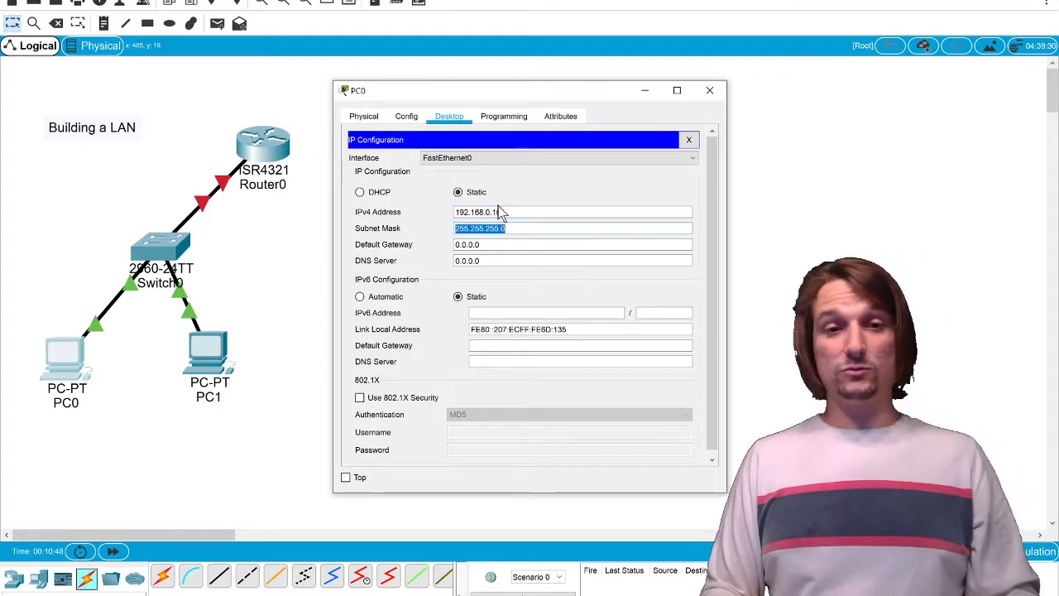
click(540, 231)
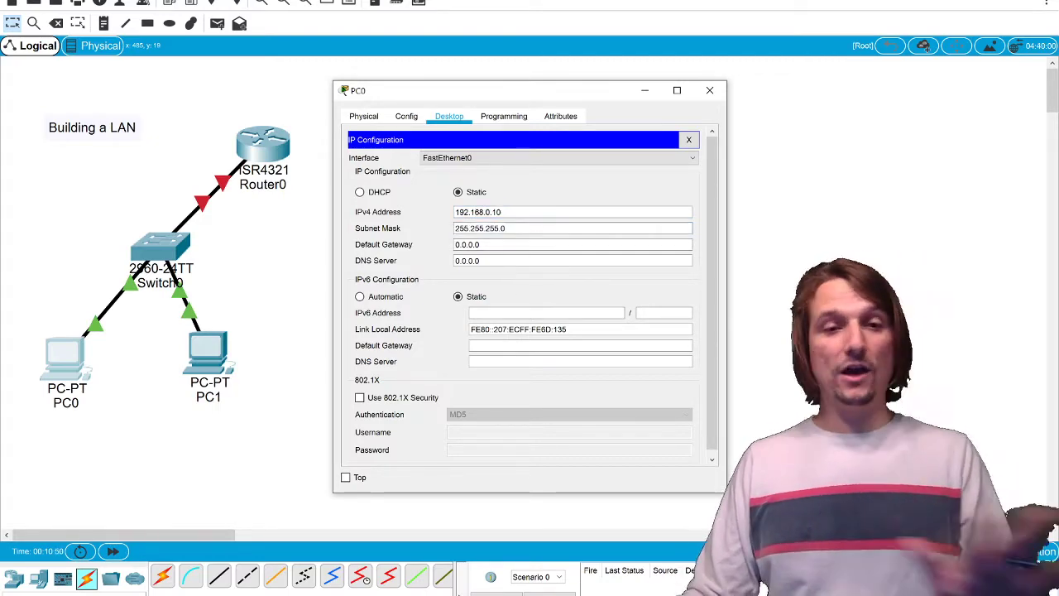
Switch PC0 to its Command Prompt; ipconfig ends up run on the host computer instead.
click(689, 140)
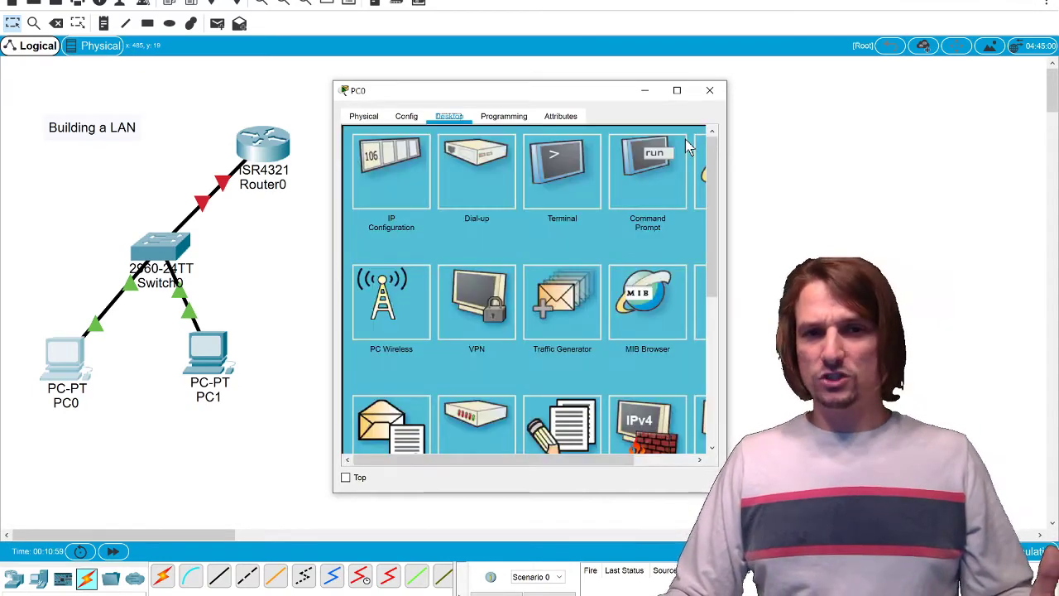
click(650, 203)
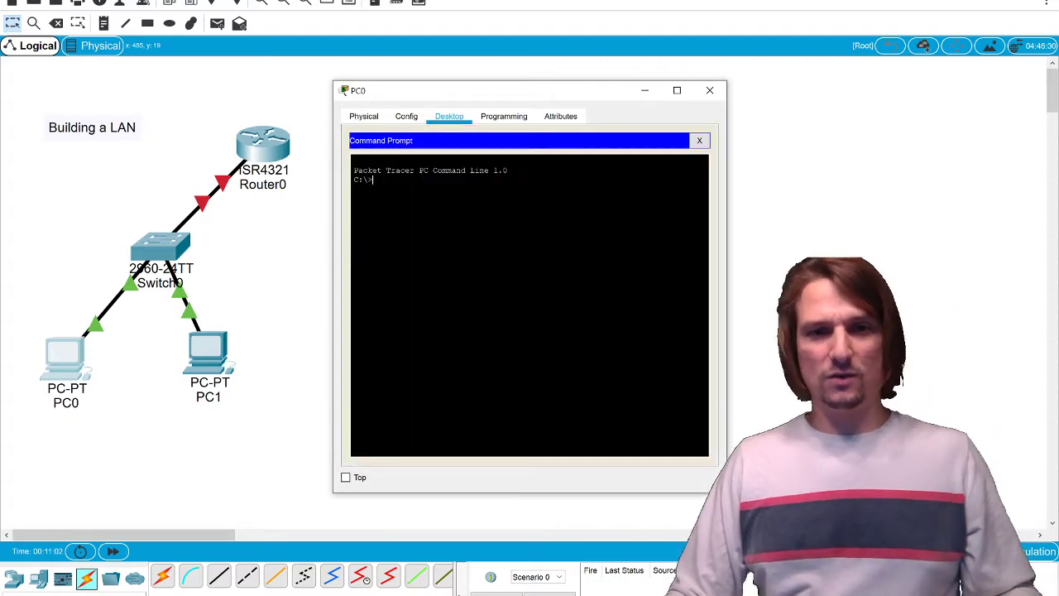
key(super)
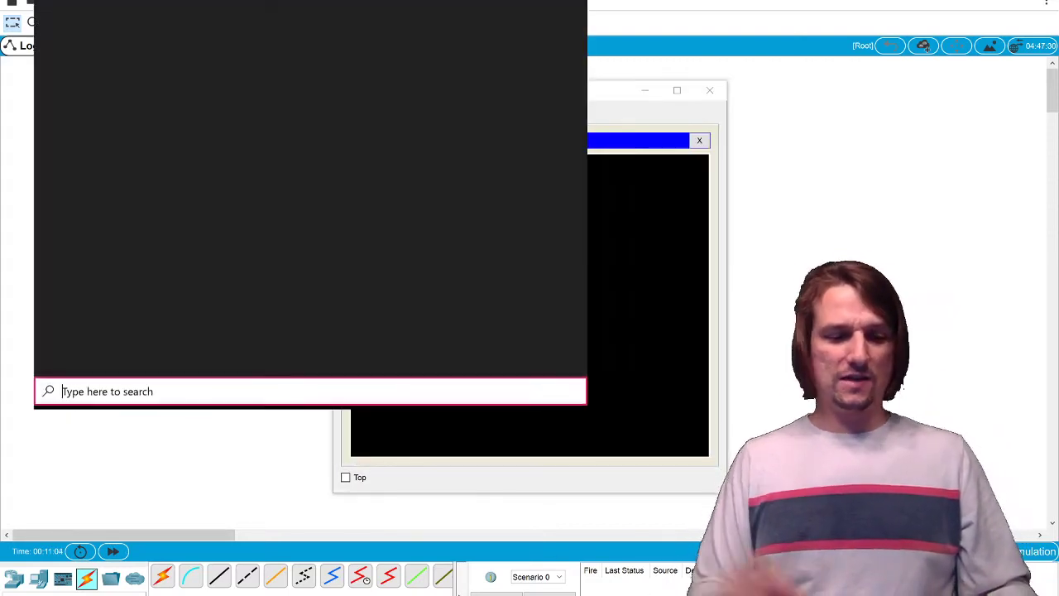
text(cmd)
key(Return)
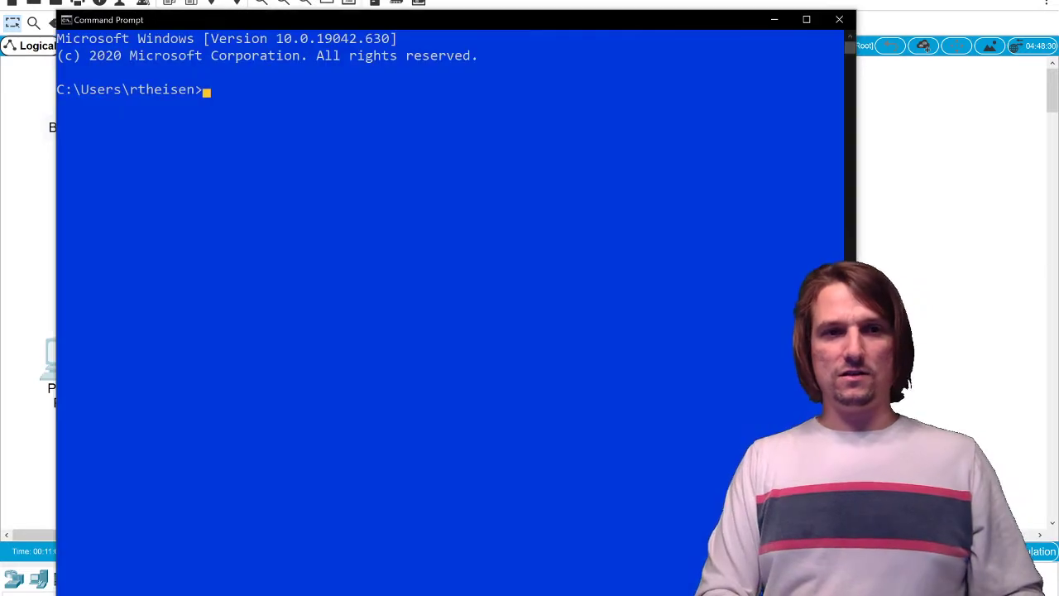
text(ipconfig)
key(Return)
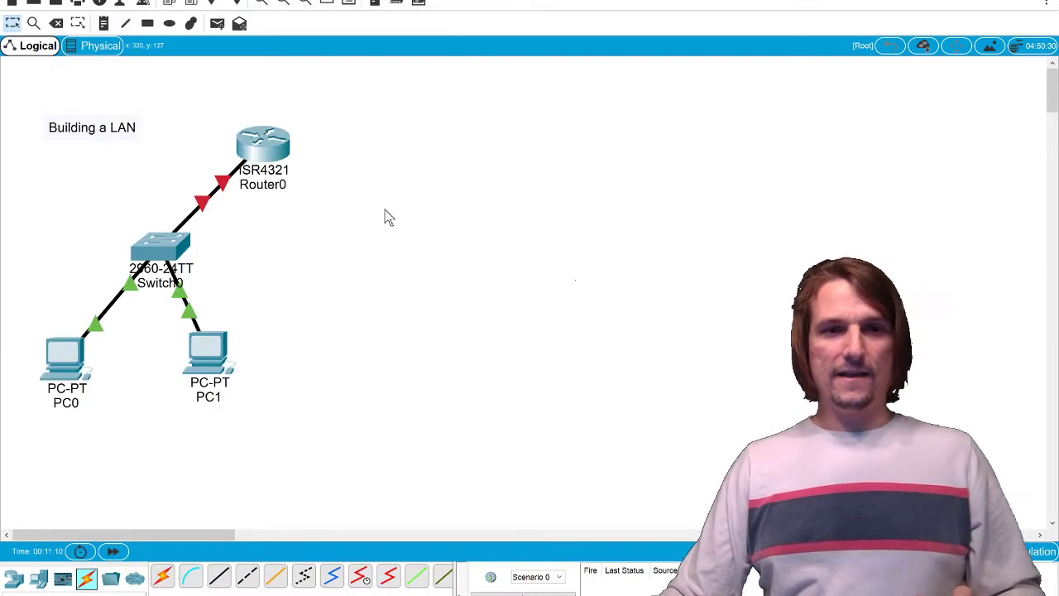
Run ipconfig on PC0, review 192.168.0.10 and the gateway, then close PC0's window.
click(70, 355)
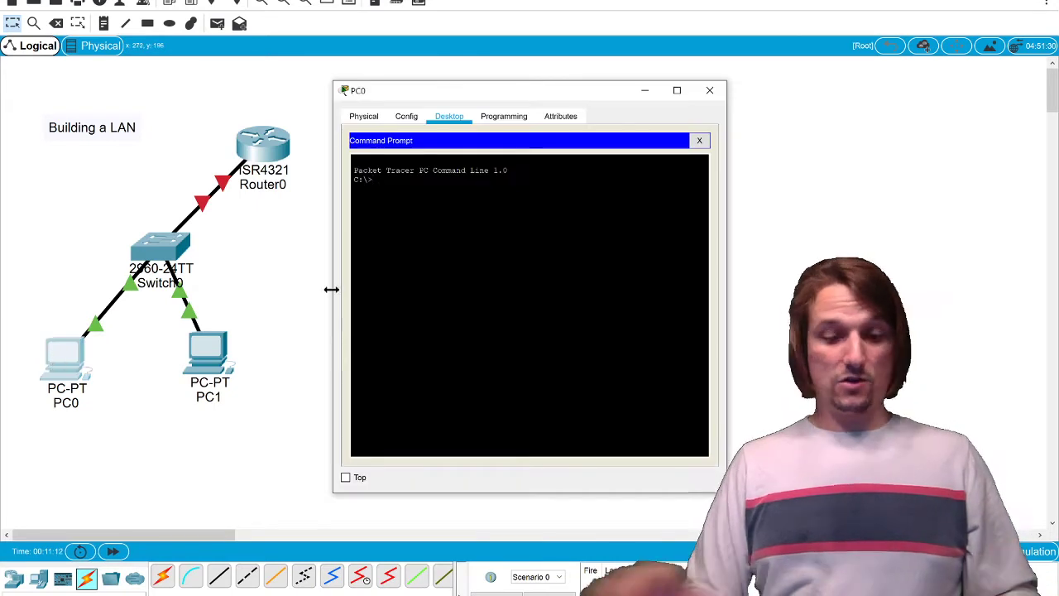
text(ipconfig)
key(Return)
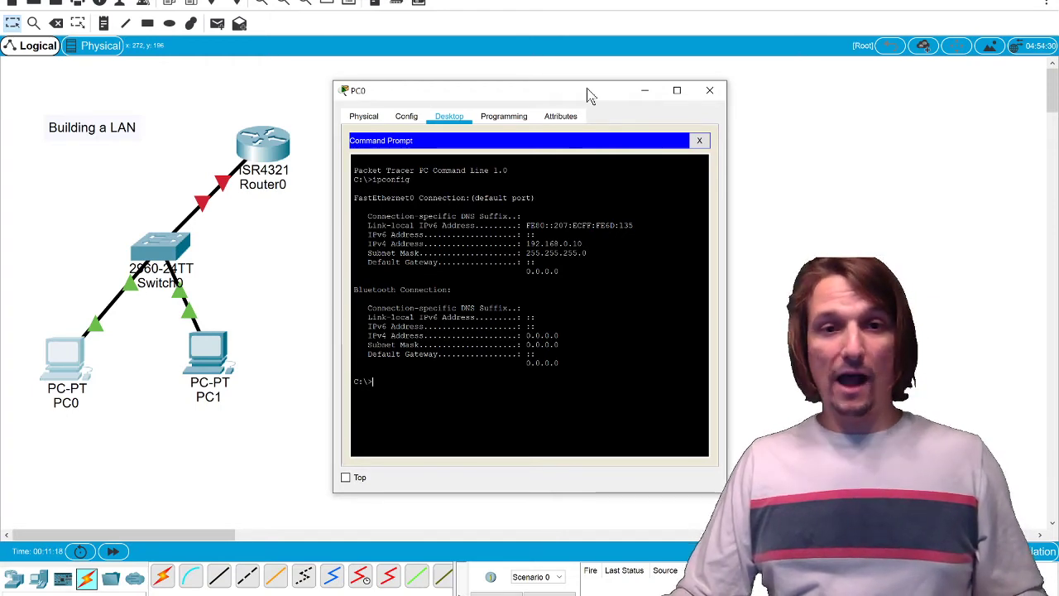
drag(586, 88, 370, 137)
drag(368, 294, 301, 294)
click(304, 292)
click(342, 320)
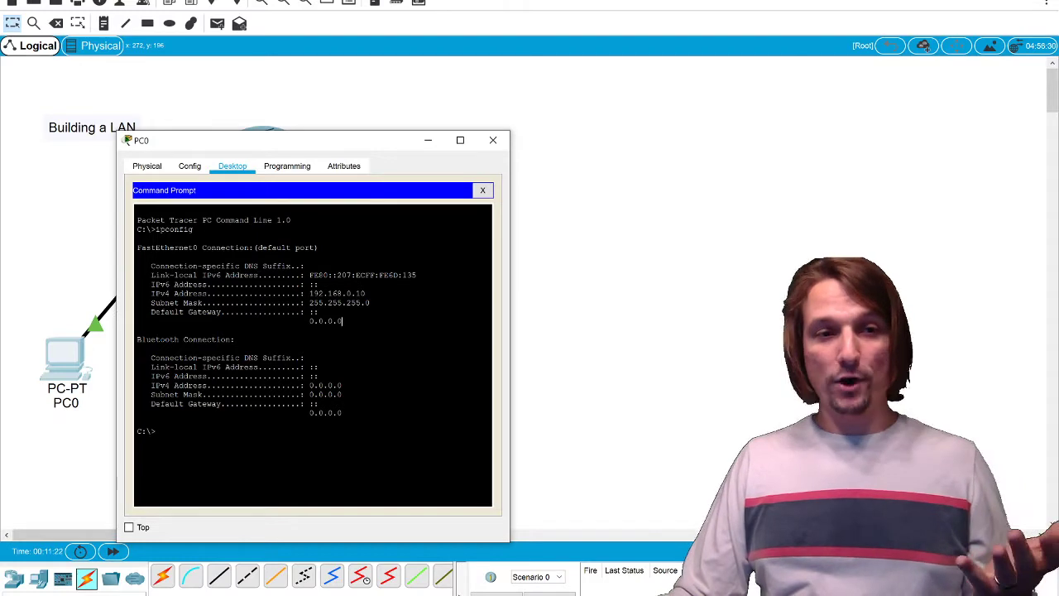
click(493, 144)
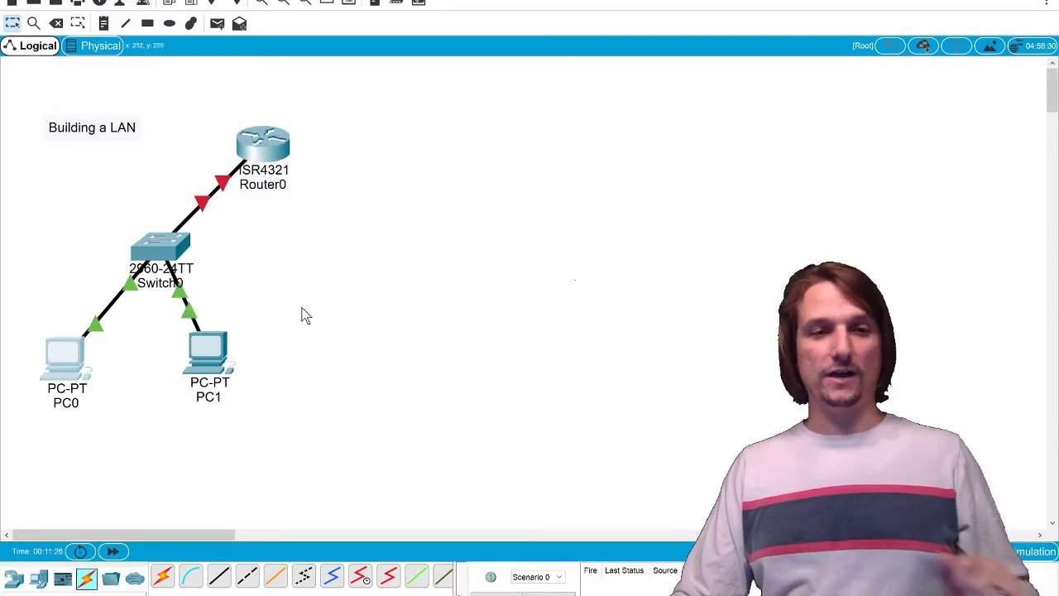
Set PC1's static IPv4 address to 192.168.0.11 with the auto-filled 255.255.255.0 mask.
click(211, 364)
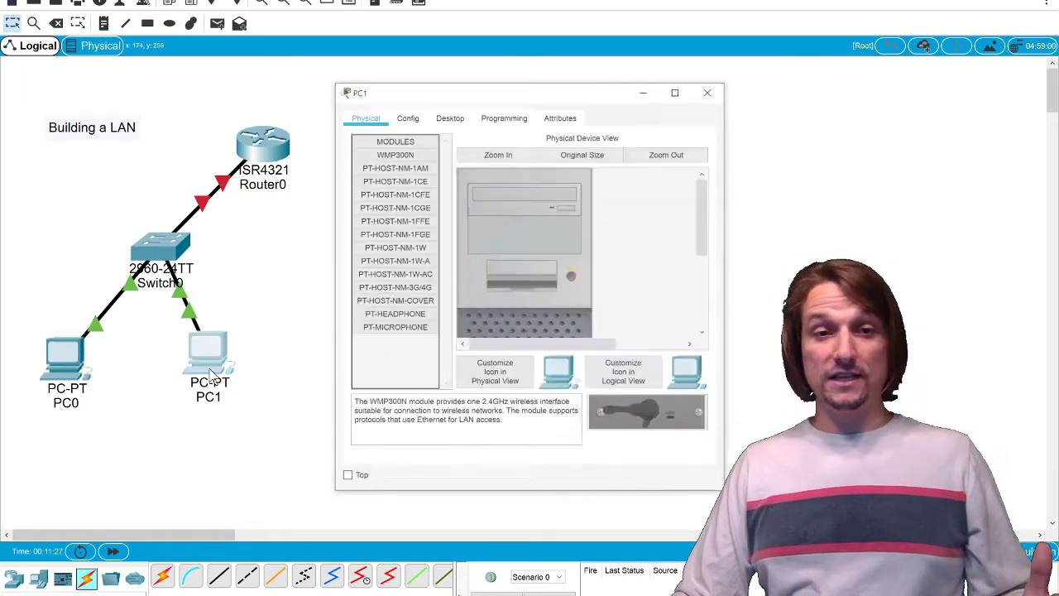
click(448, 116)
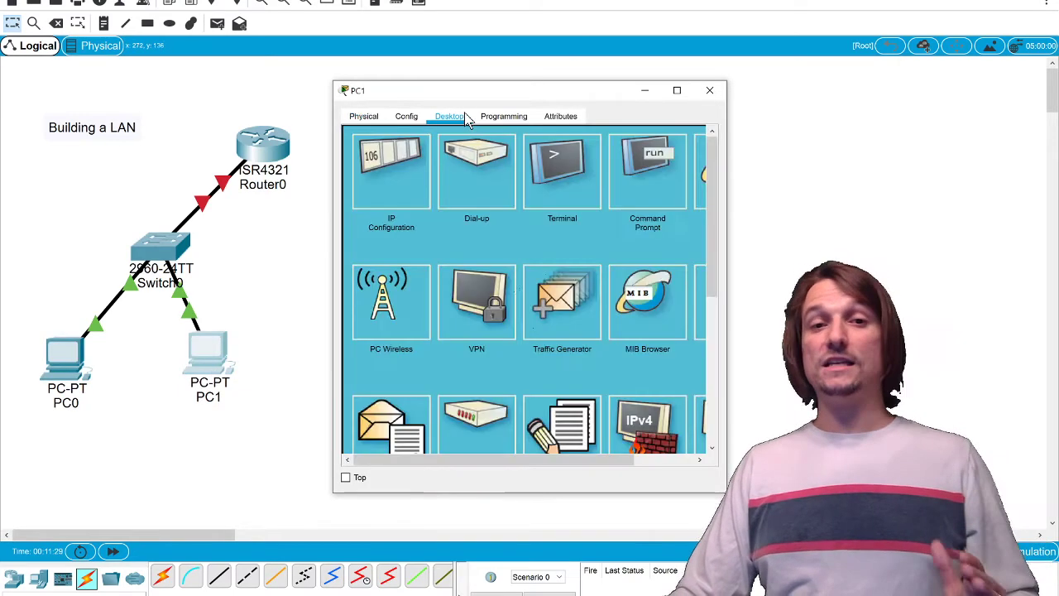
click(418, 165)
click(473, 211)
text(192)
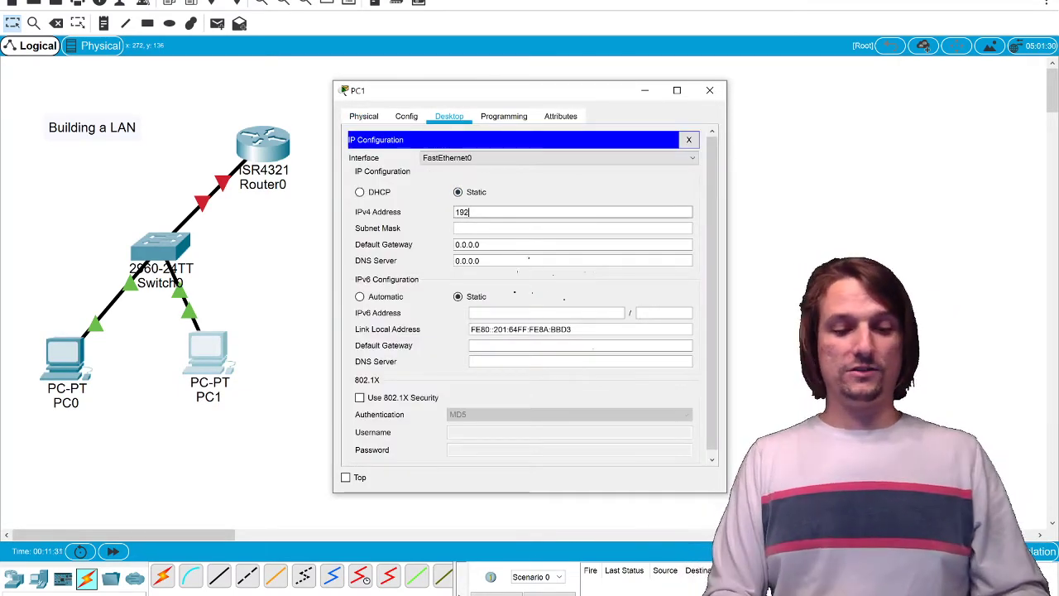
text(.168.0.11)
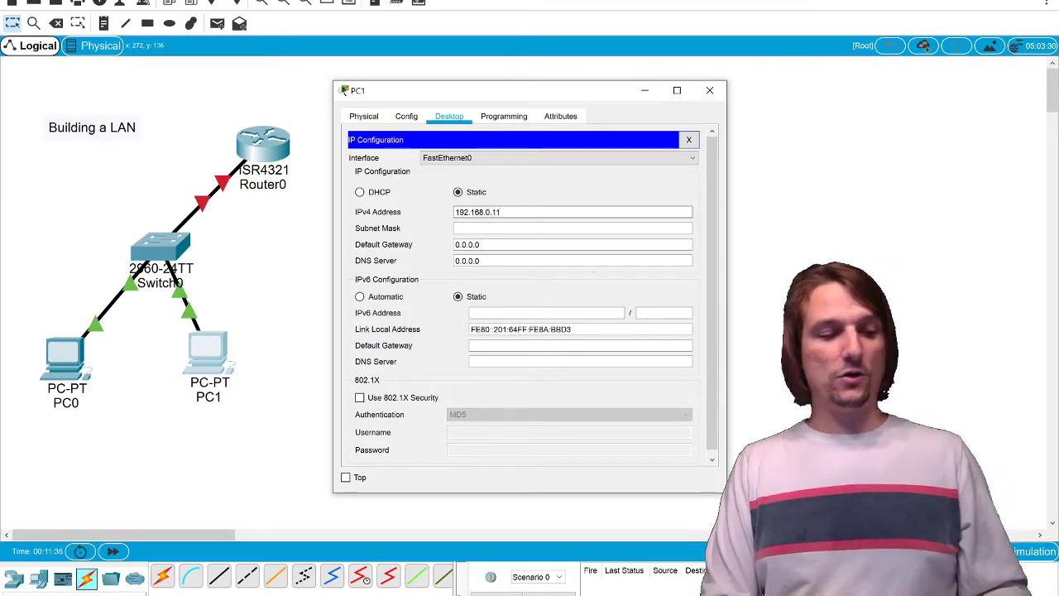
key(Tab)
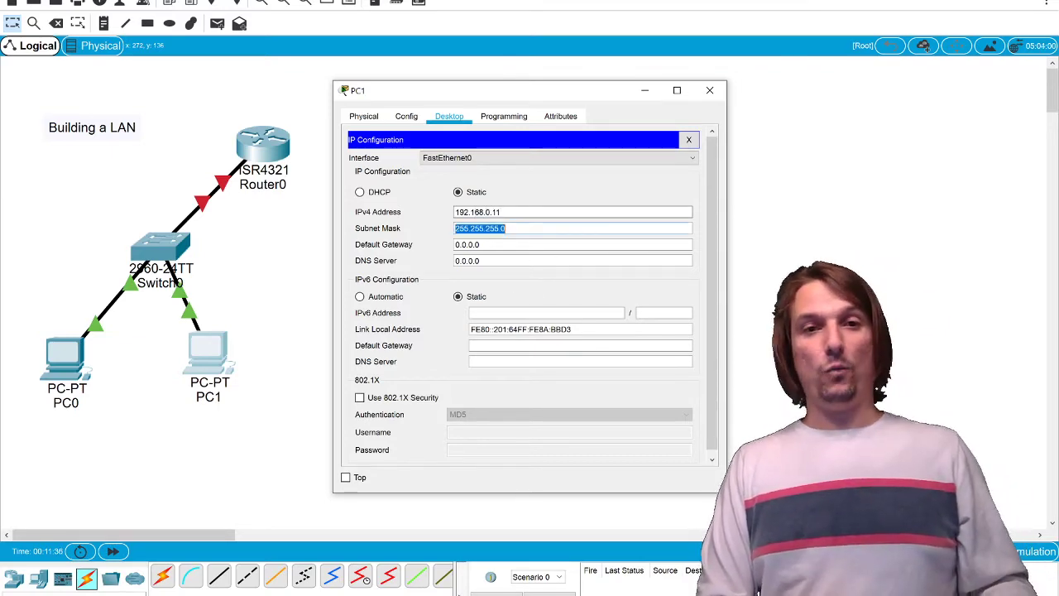
click(689, 142)
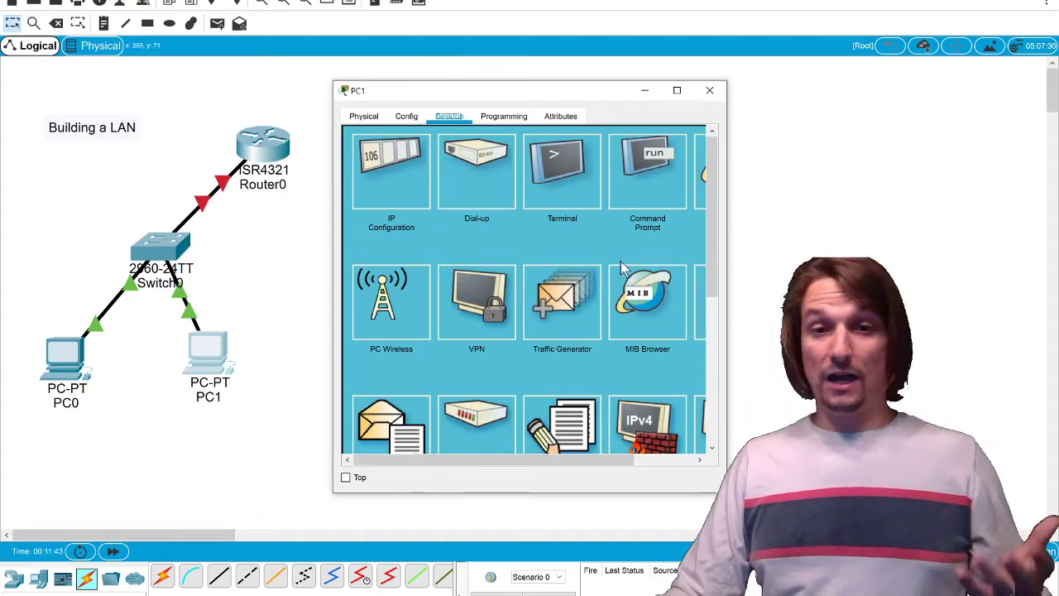
Run ipconfig in PC1's Command Prompt and highlight the 192.168.0.11 and 255.255.255.0 lines.
click(639, 175)
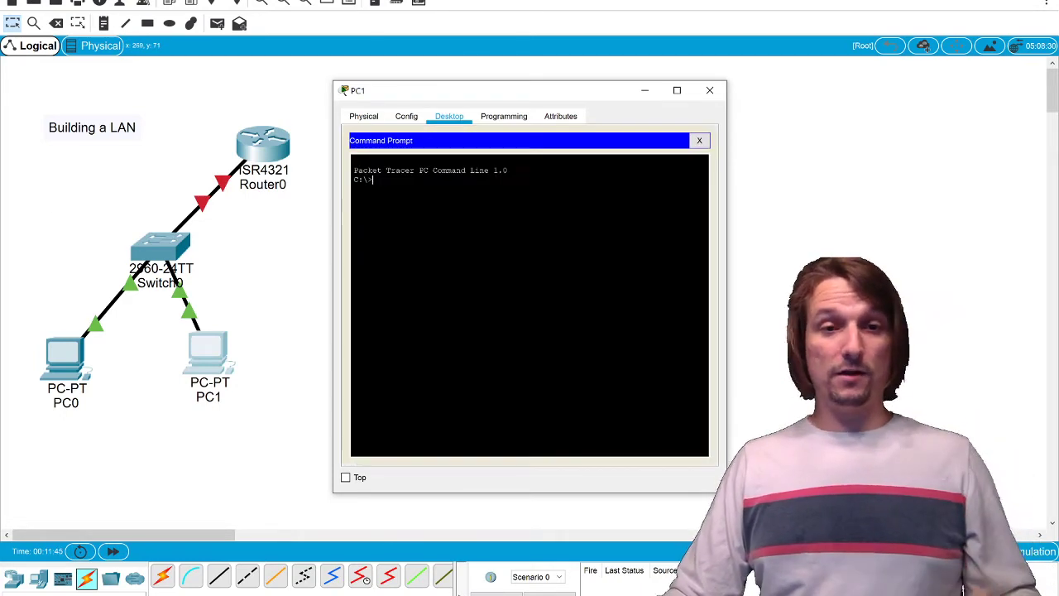
text(ipconfig)
key(Return)
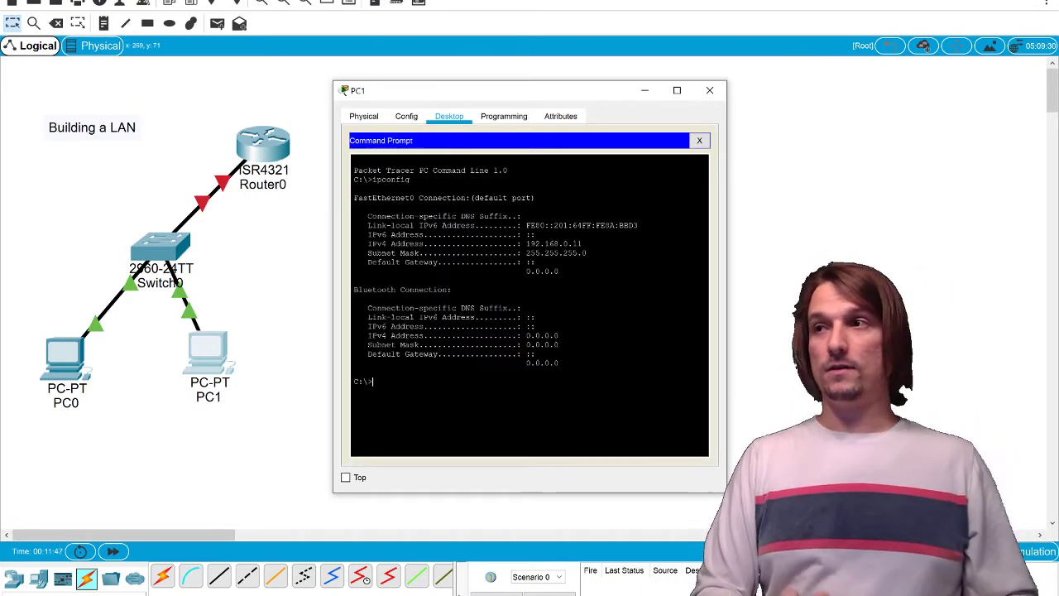
drag(354, 252, 536, 235)
click(535, 235)
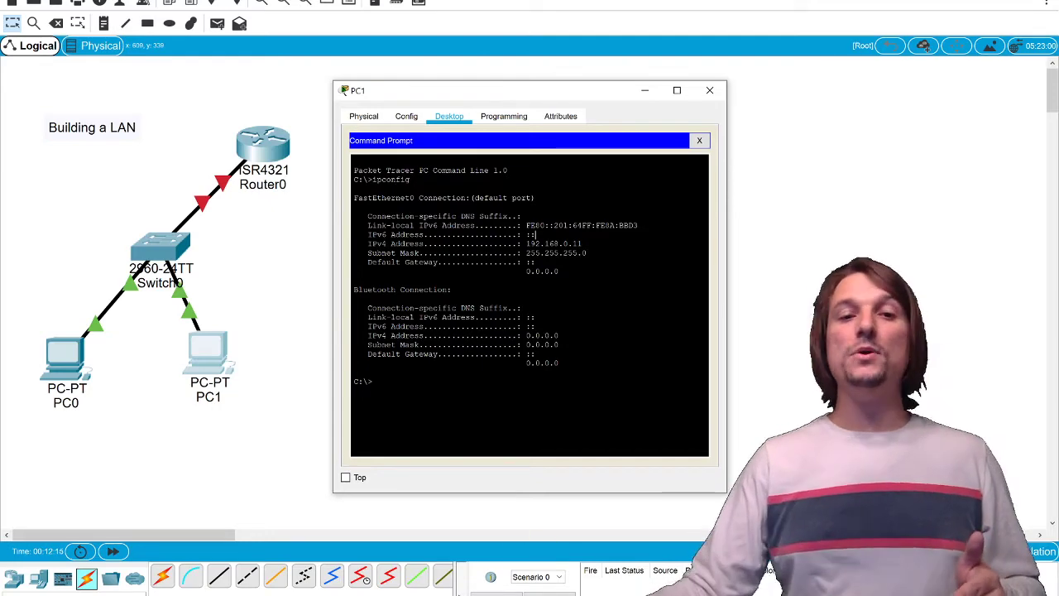
Run 'ping 192.168.0.10' from PC1 and maximize its window to see the replies.
text(ping )
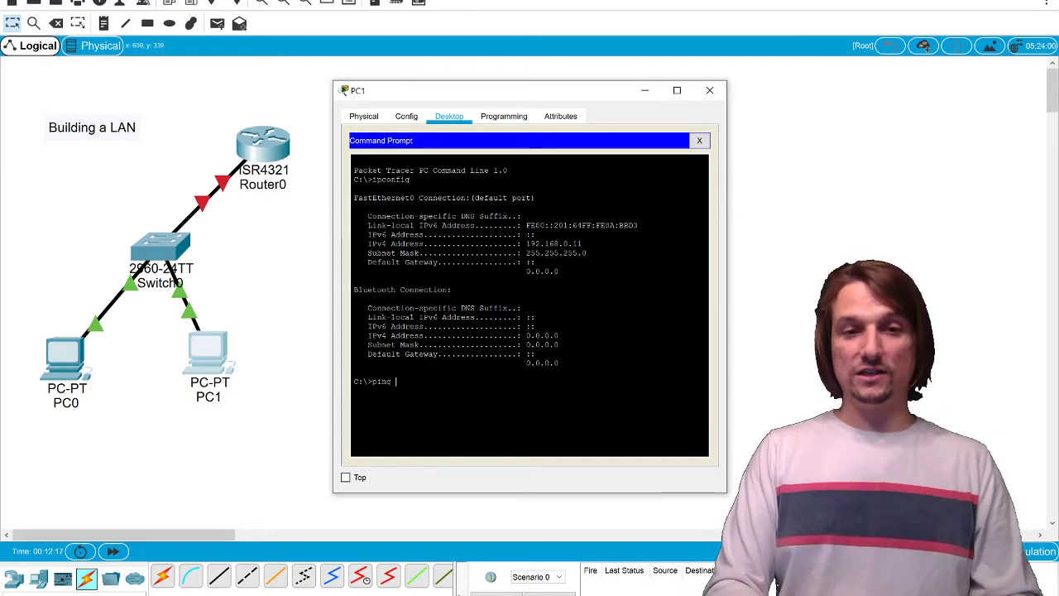
text(19)
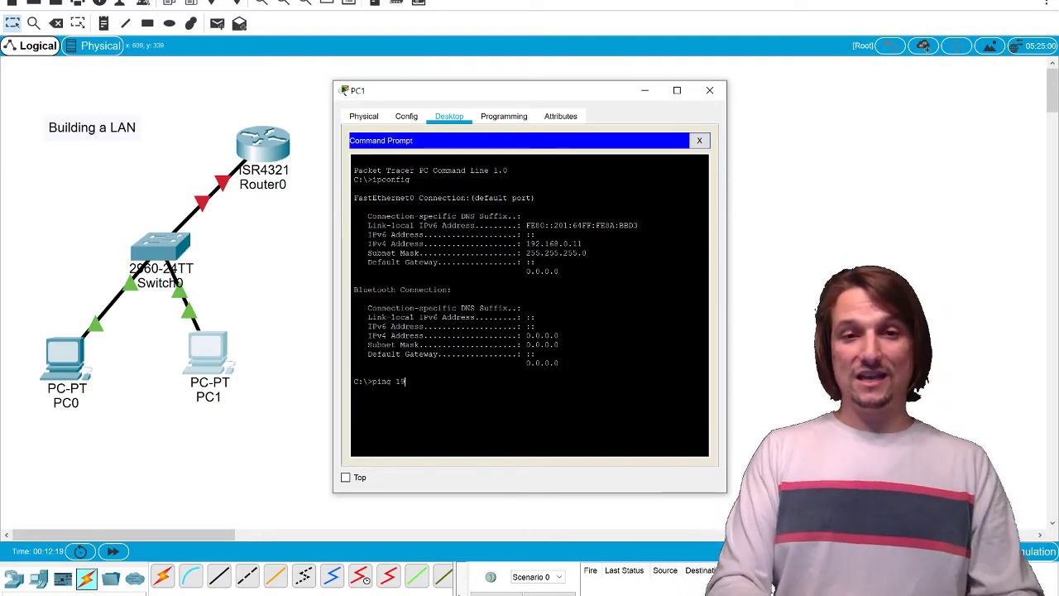
text(2.168.0)
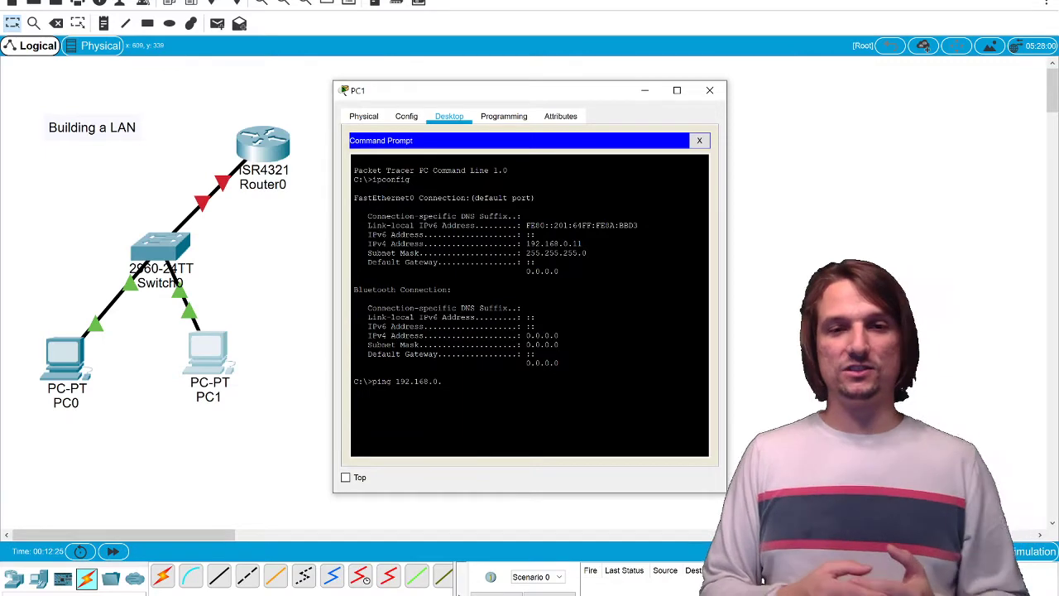
text(.10)
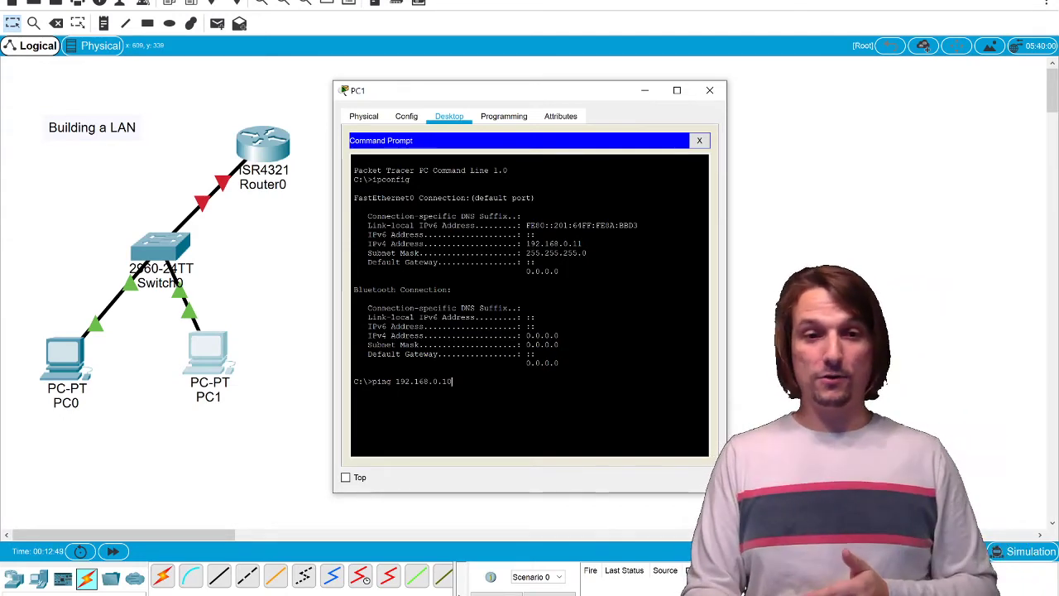
key(Return)
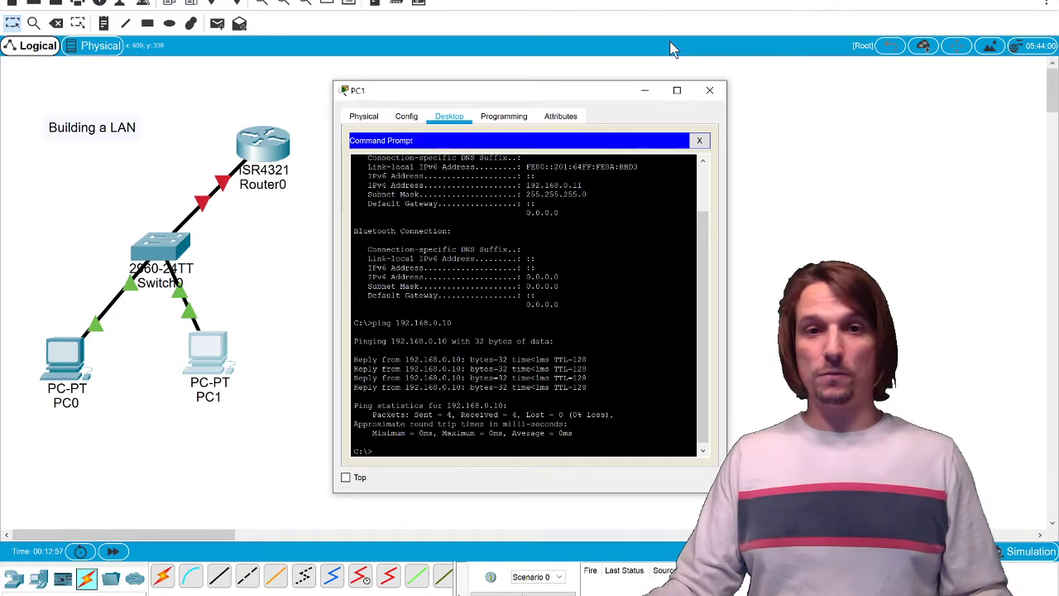
click(676, 91)
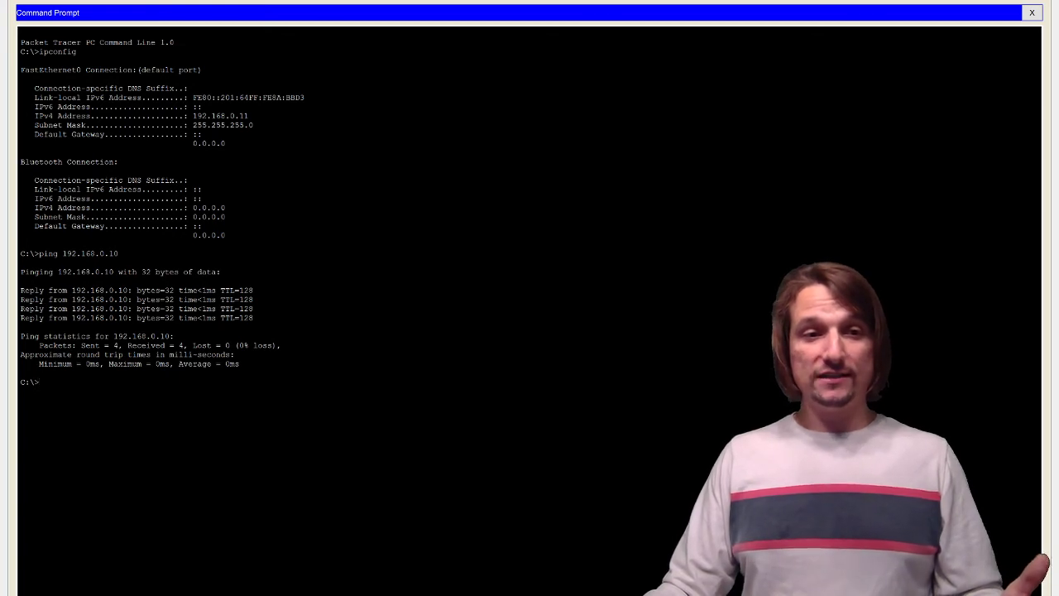
Highlight the first reply and the 4 sent, 4 received, 0% loss statistics.
drag(20, 291, 253, 290)
click(254, 291)
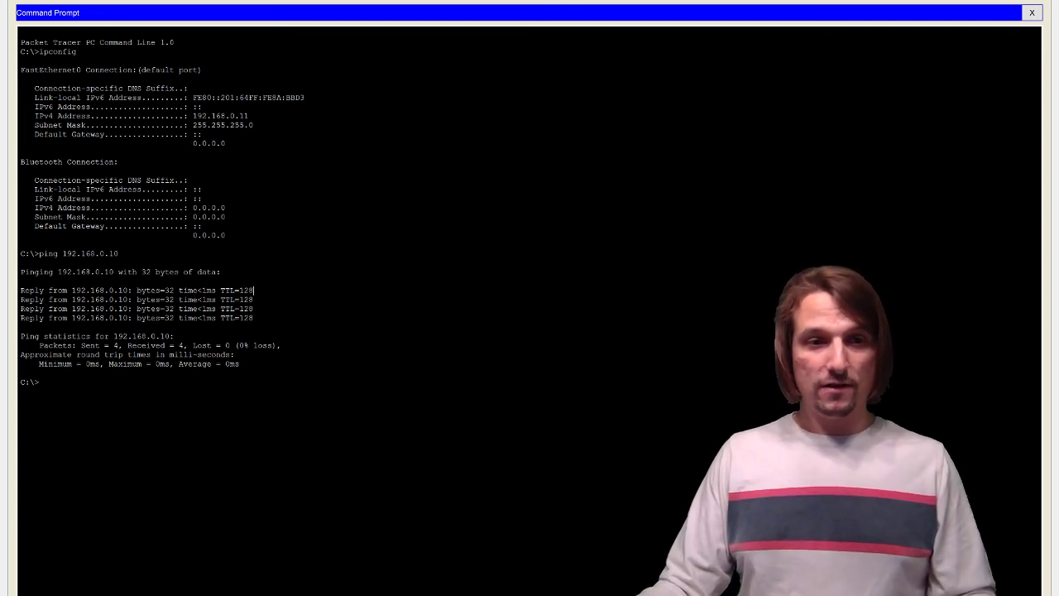
drag(20, 344, 108, 354)
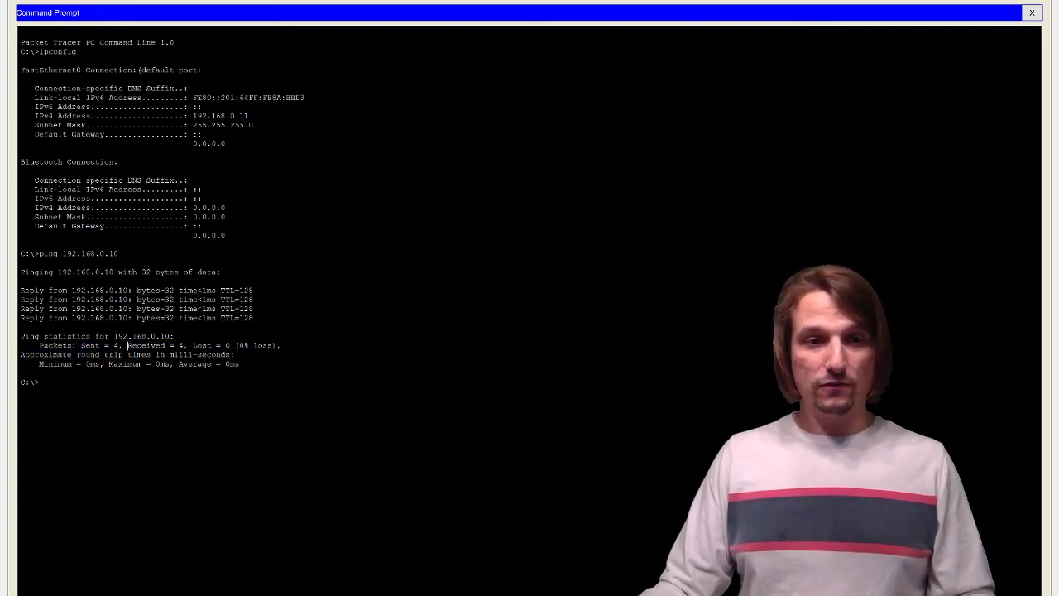
drag(126, 345, 20, 336)
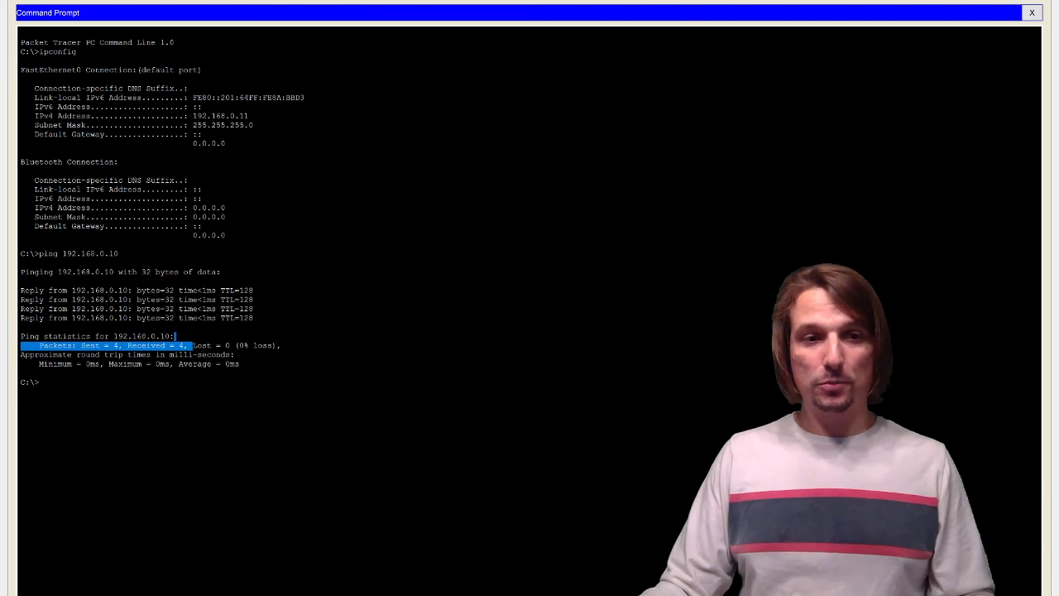
drag(192, 345, 283, 345)
click(283, 345)
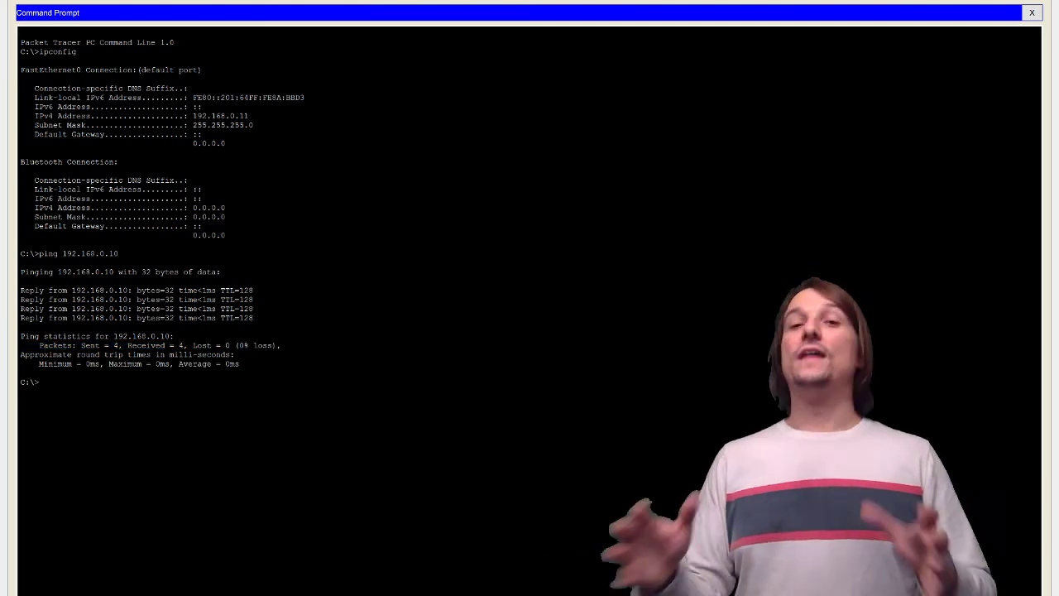